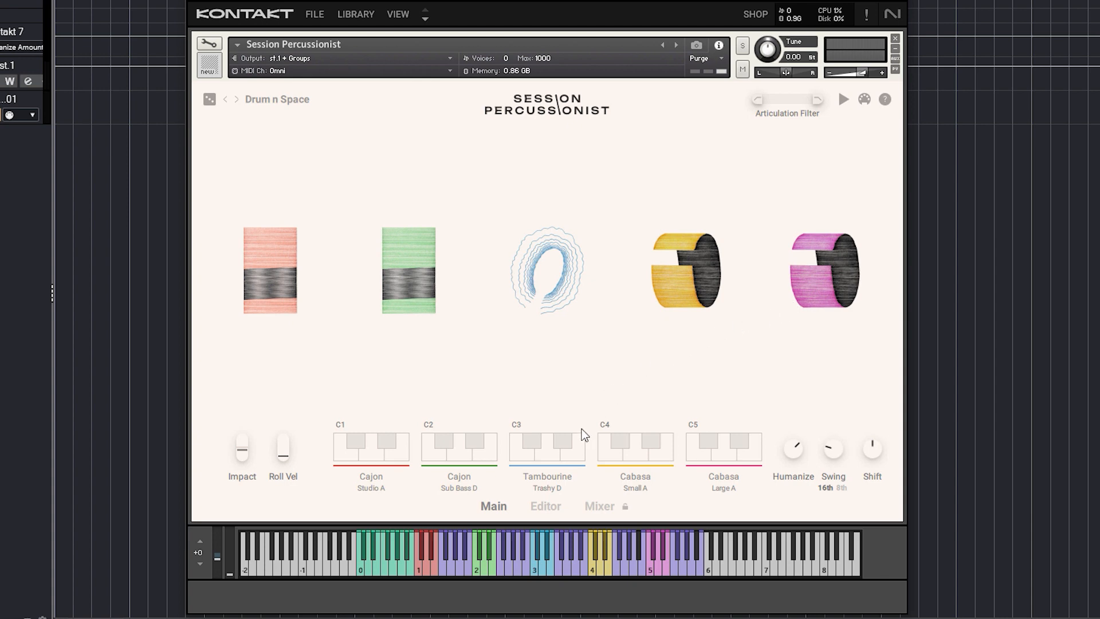
Step: View the Editor and Mixer pages of the instrument and return to the Main page
click(547, 507)
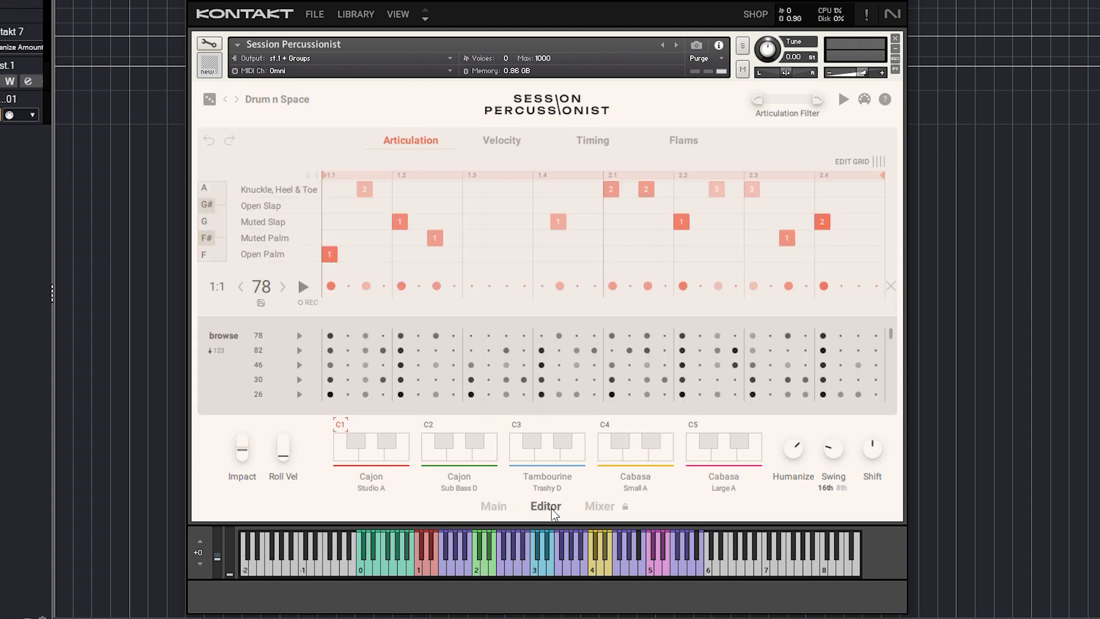
click(602, 506)
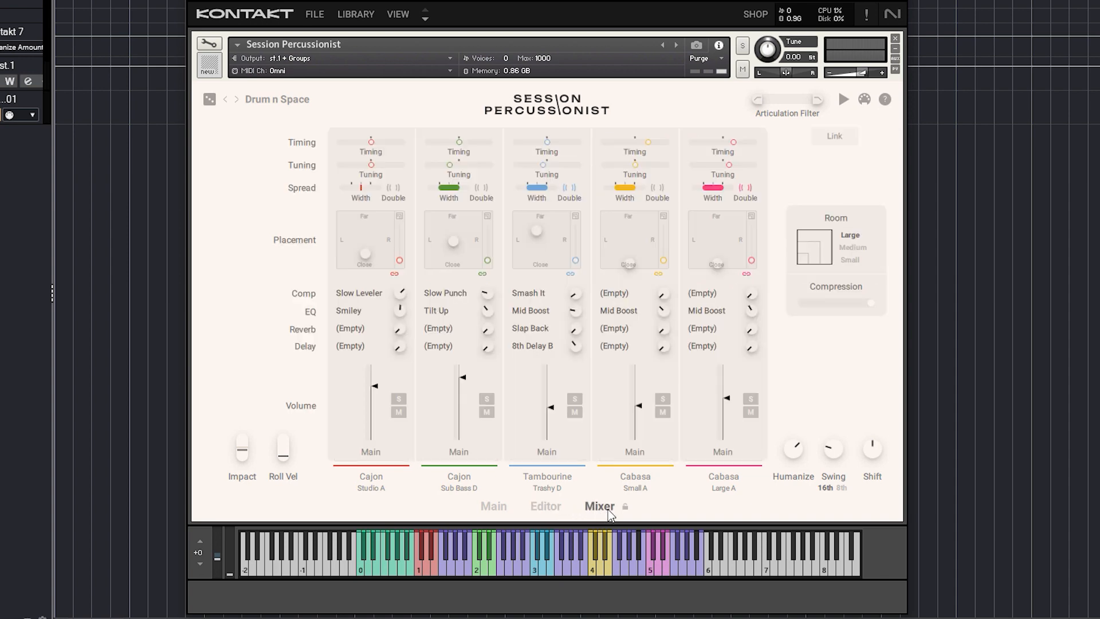
click(503, 509)
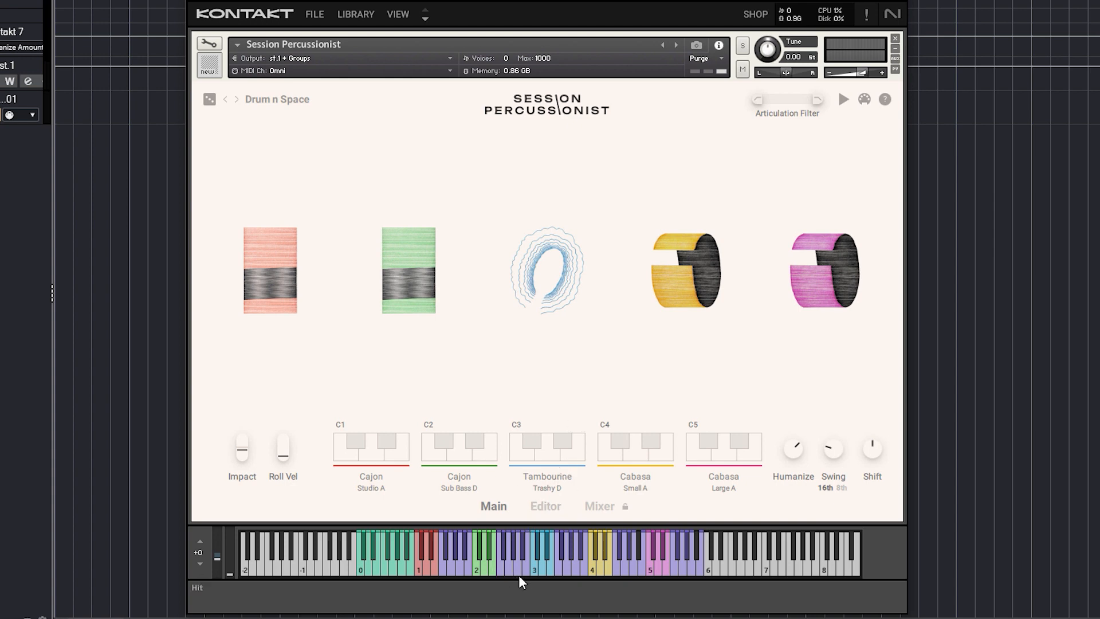
Step: Audition the loops mapped to the Tambourine player in octave 3 and the first Cajon player in octave 1
click(534, 569)
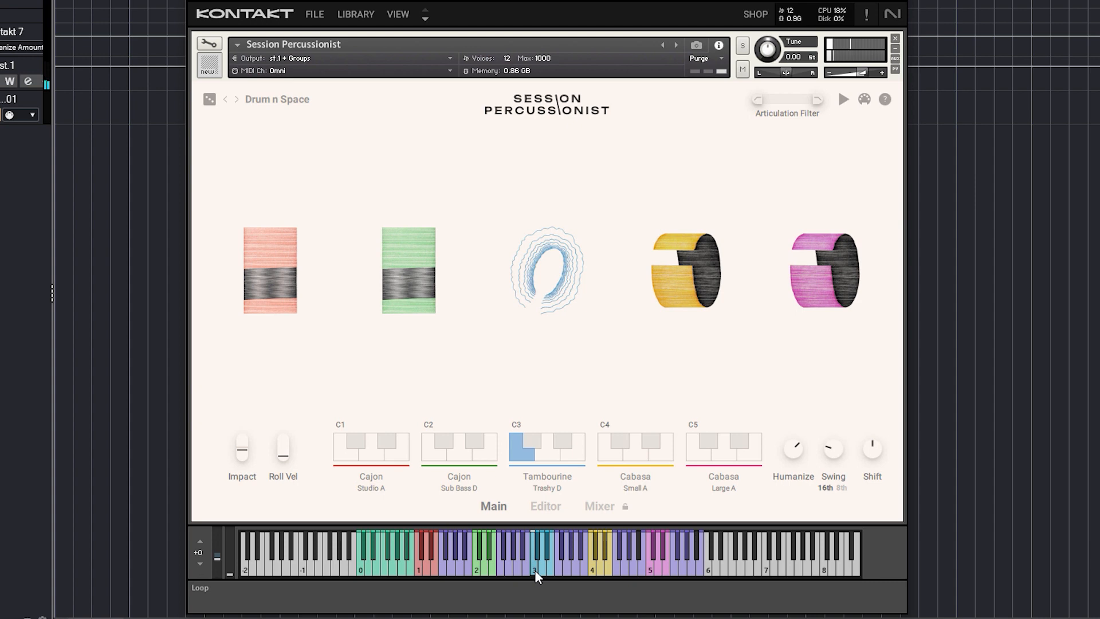
click(548, 569)
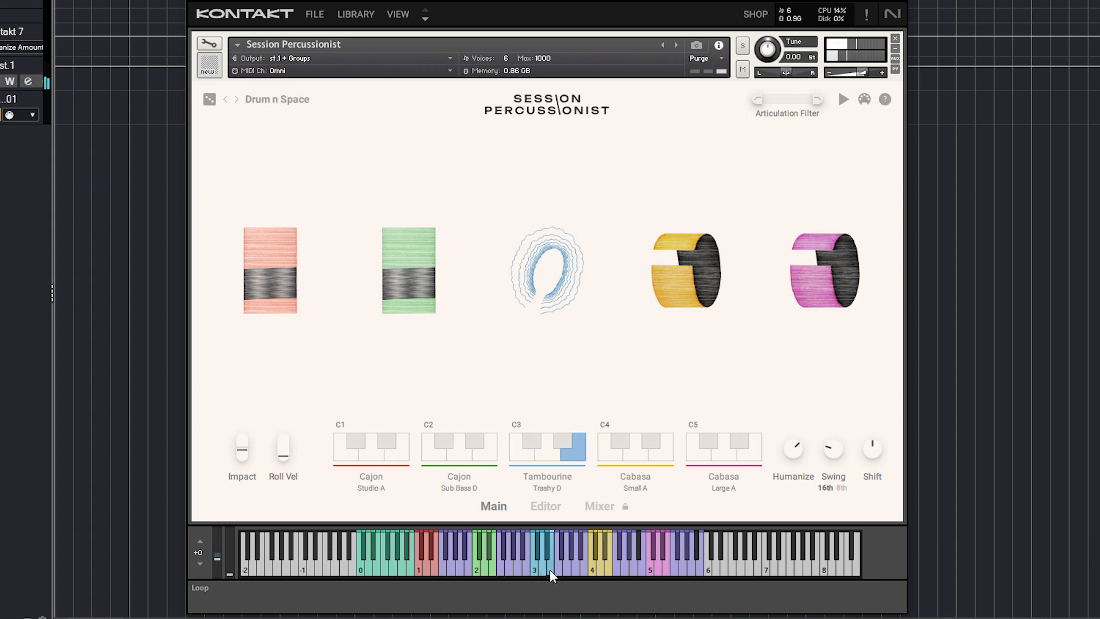
click(434, 570)
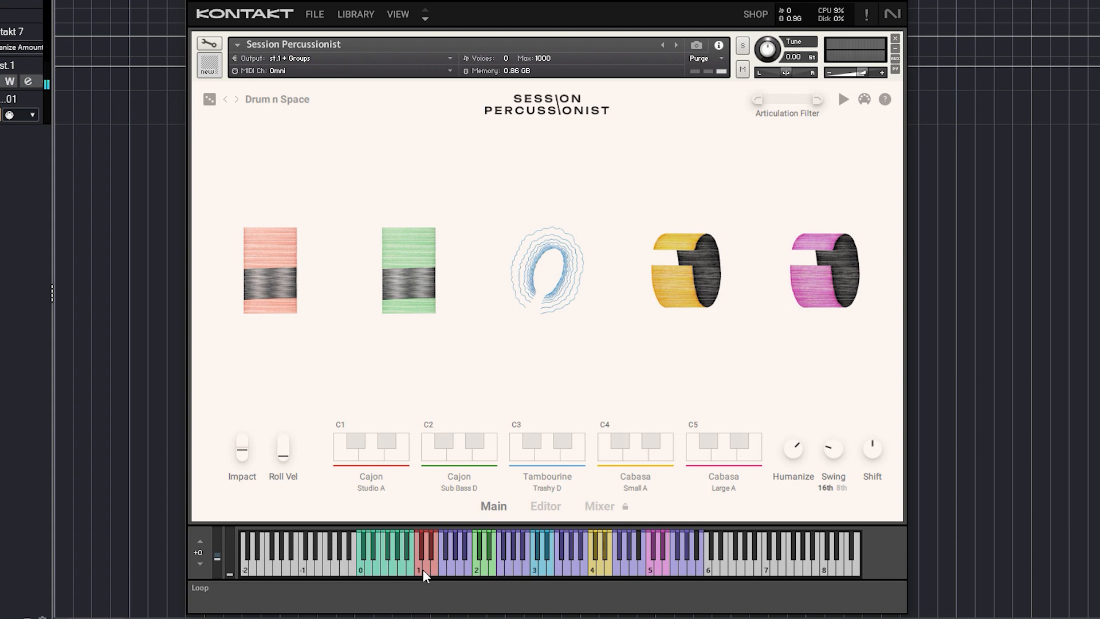
Step: Audition the single-hit and roll articulations of the Sub Bass D Cajon player above its loop range
click(503, 570)
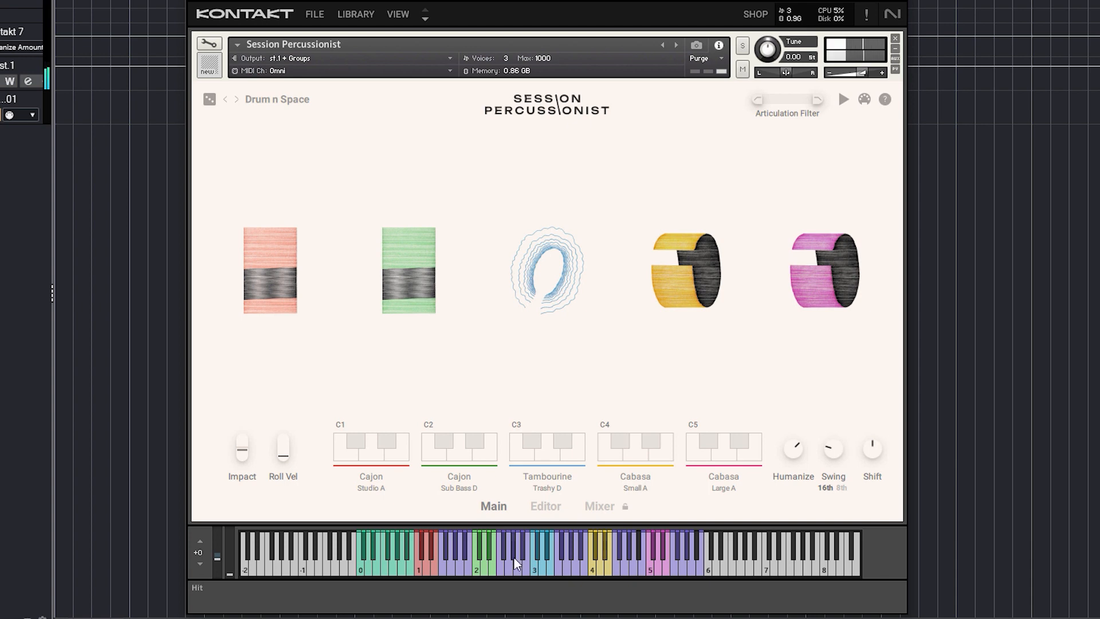
click(517, 570)
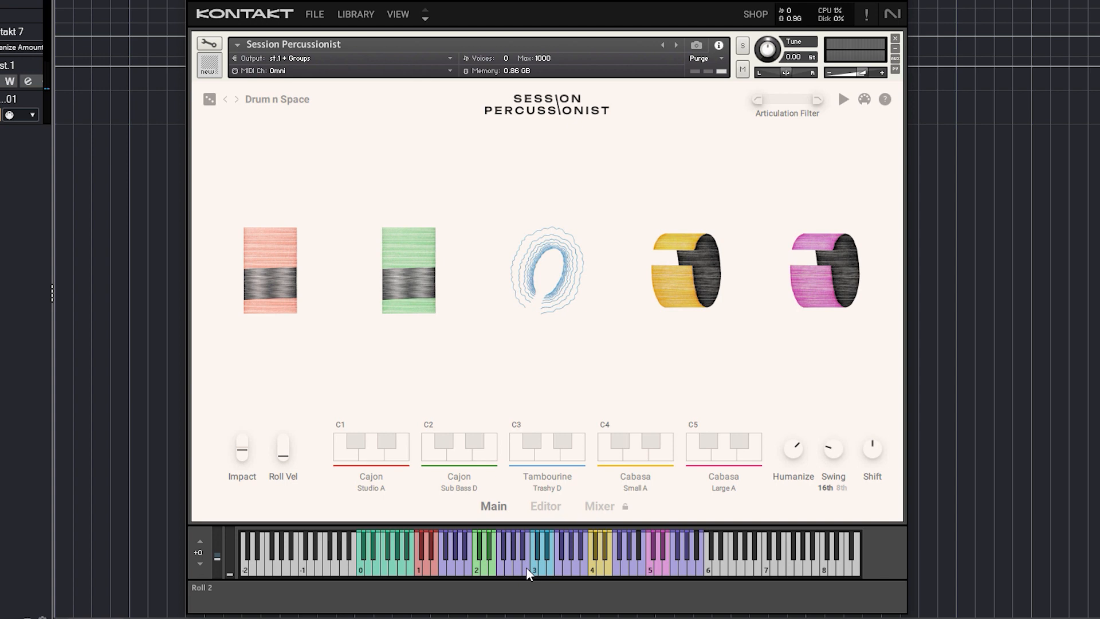
click(524, 554)
Step: Audition the full-ensemble patterns mapped to octave 0, which play all five players together
click(360, 571)
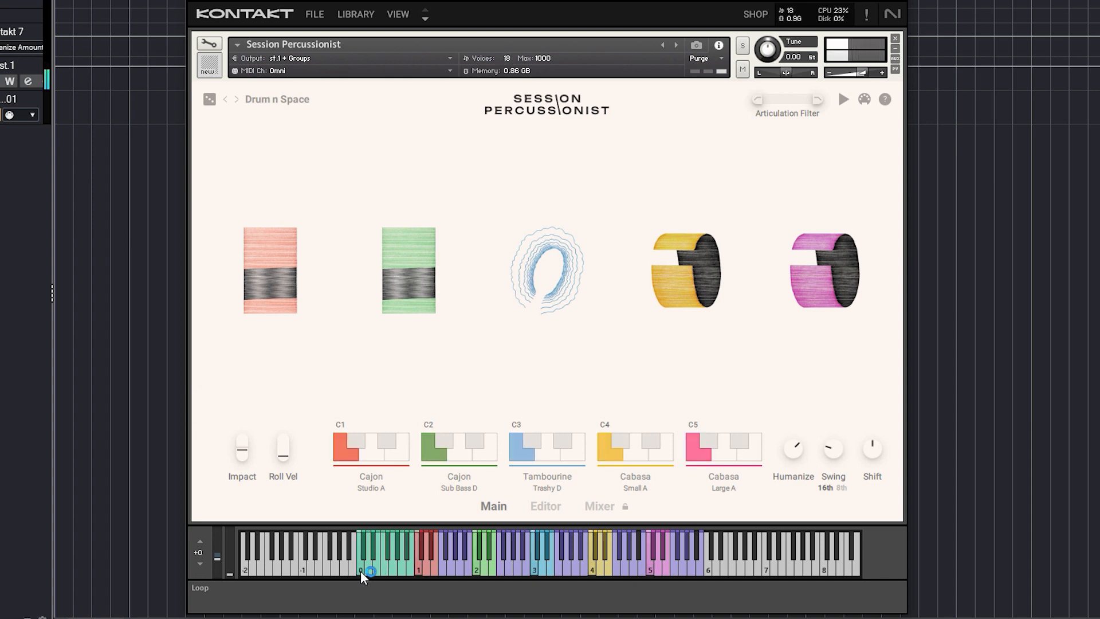
click(359, 570)
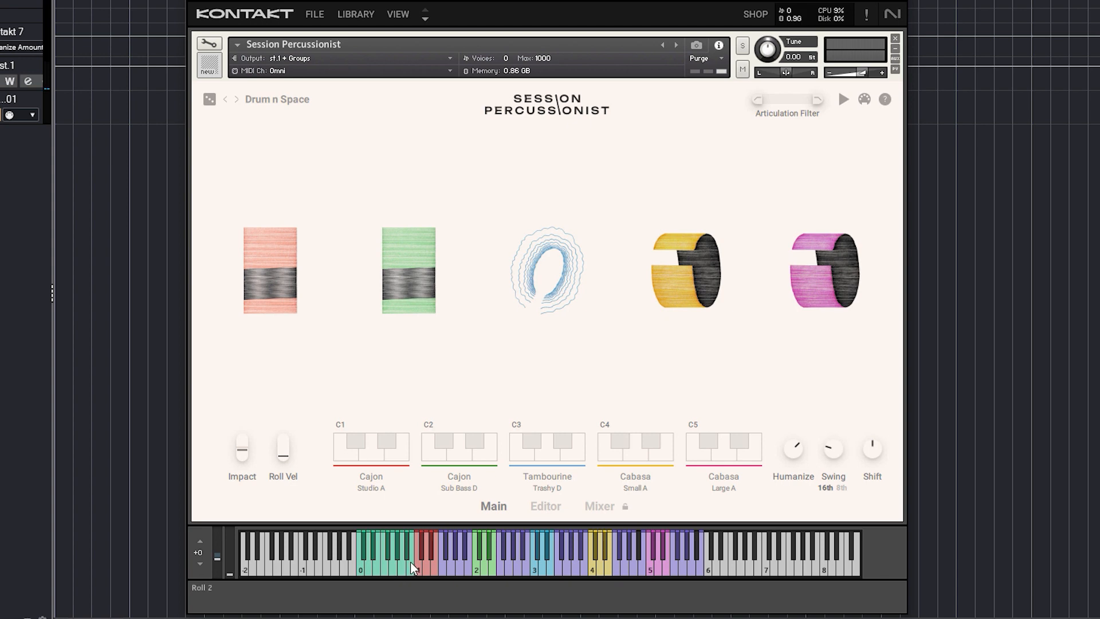
click(384, 576)
Step: Open the ensemble preset browser and filter it by category Cajon, genre Pop and playing technique Hands
click(283, 101)
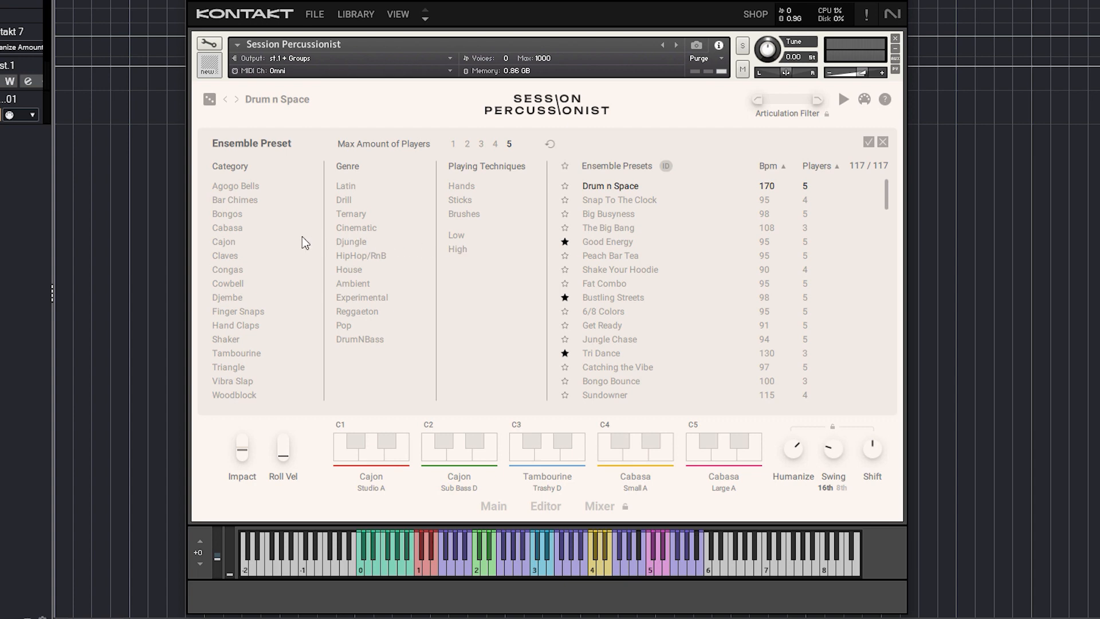
click(232, 241)
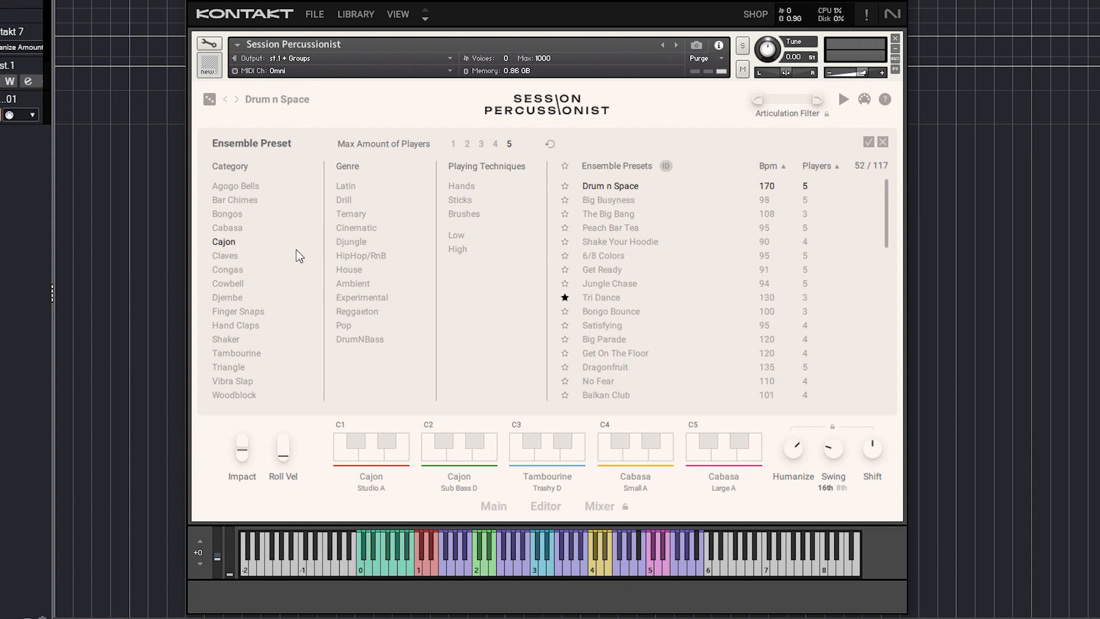
click(343, 326)
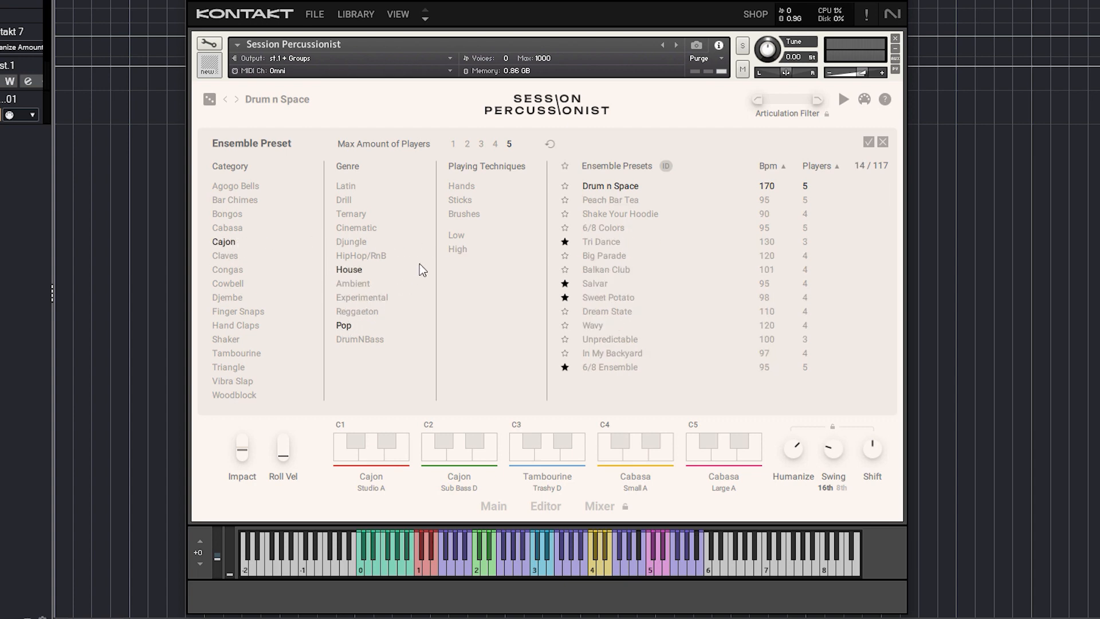
click(465, 200)
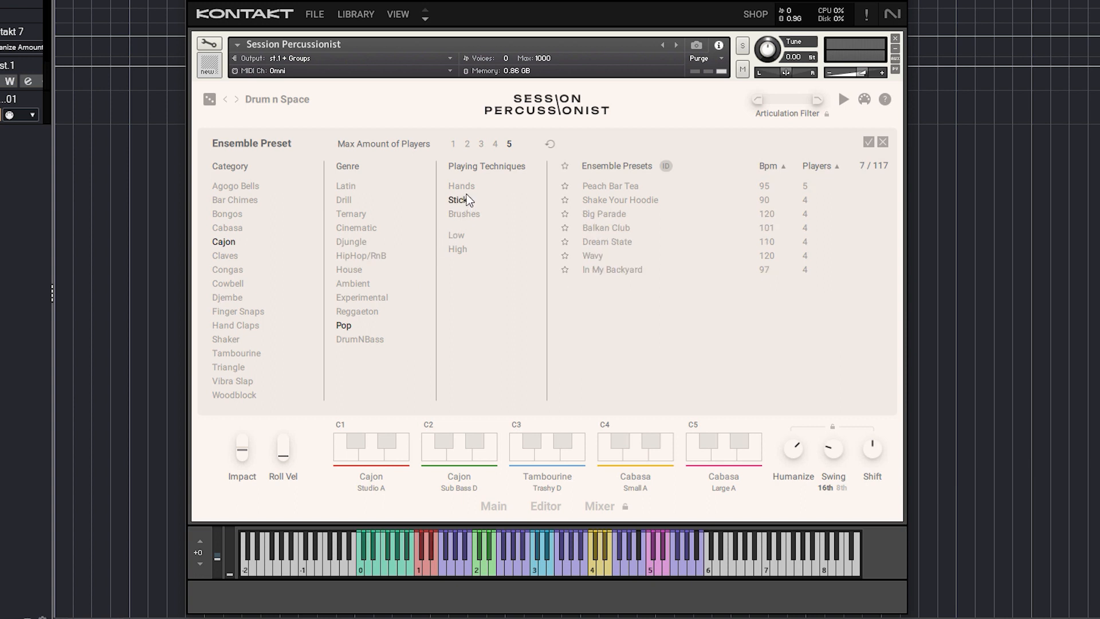
click(466, 189)
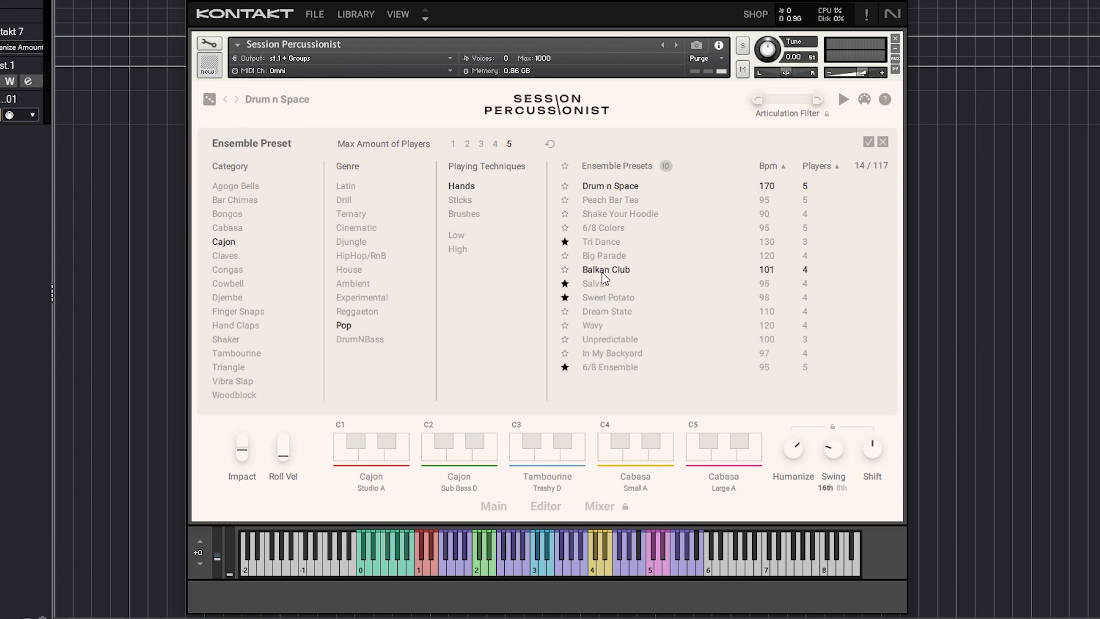
Step: Audition the Peach Bar Tea, Tri Dance, Big Parade, Balkan Club and Salvar presets, and reload Drum n Space
click(622, 203)
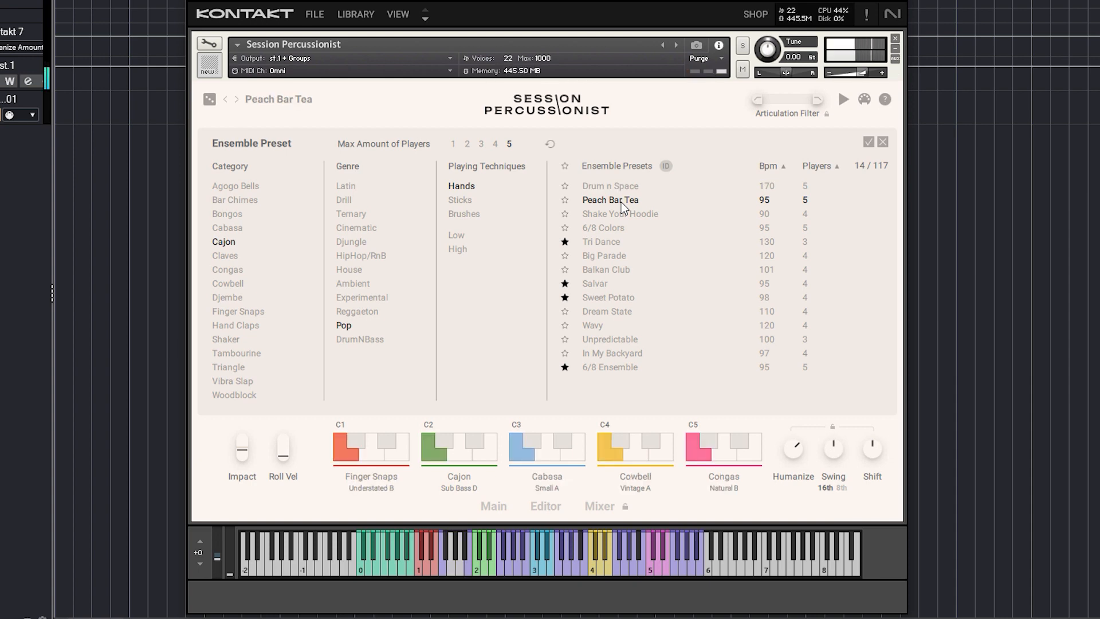
click(612, 245)
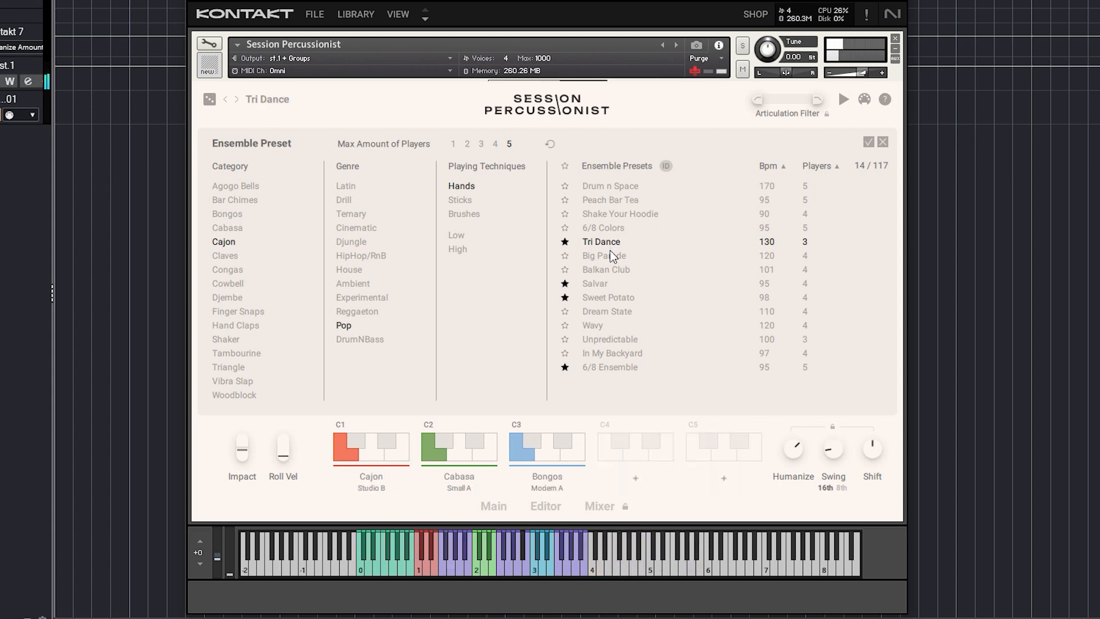
click(612, 259)
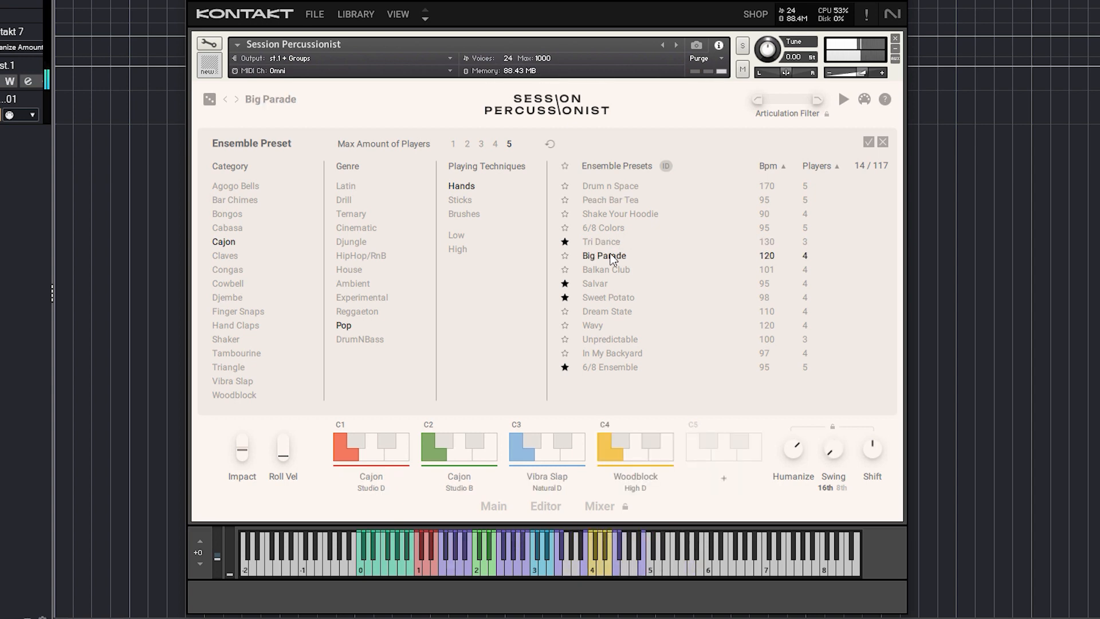
click(612, 269)
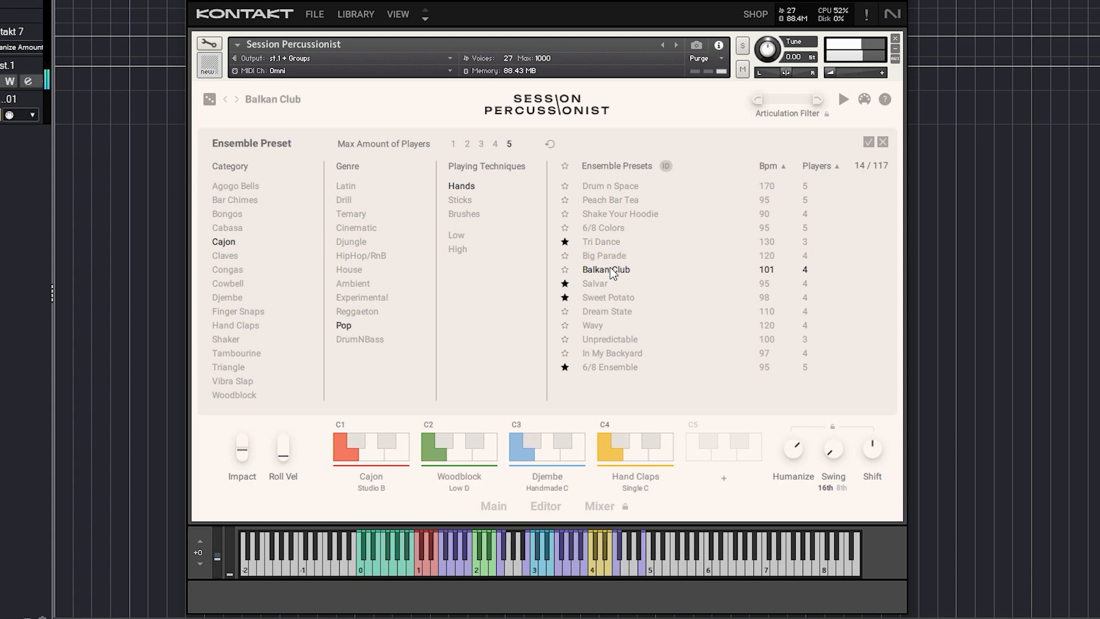
click(600, 283)
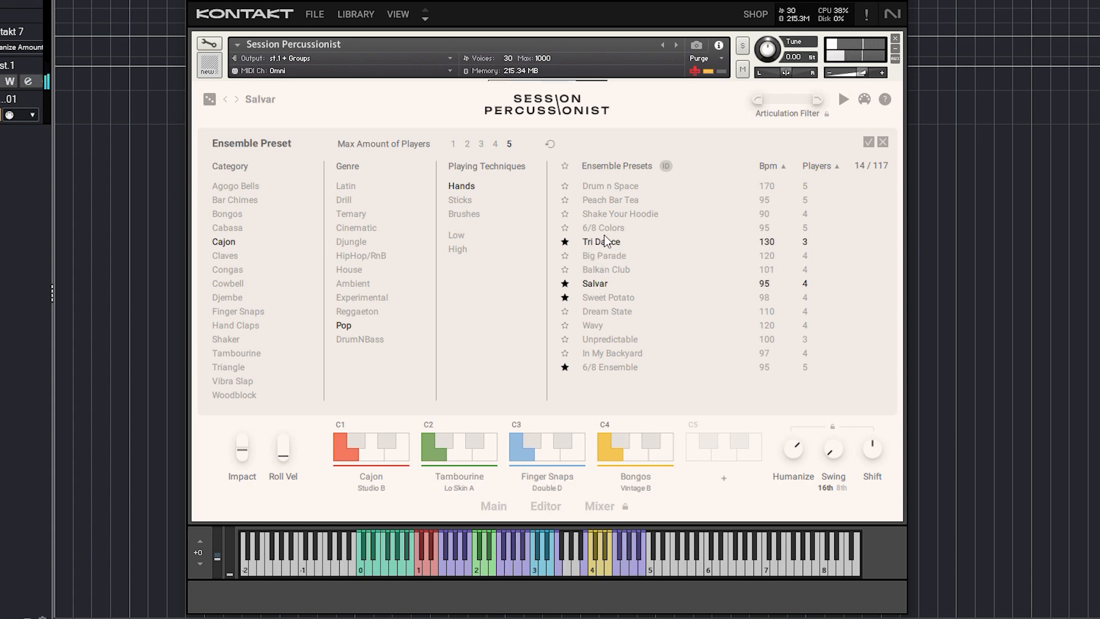
click(613, 186)
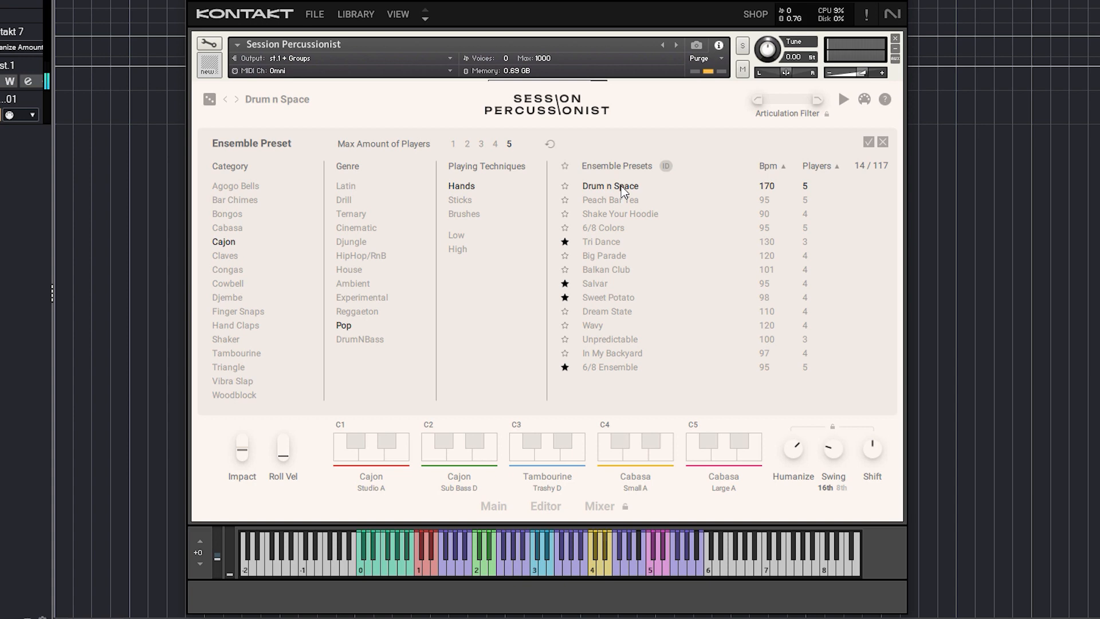
Step: Mark Drum n Space as a favorite and toggle the favorites-only filter on and off
click(565, 187)
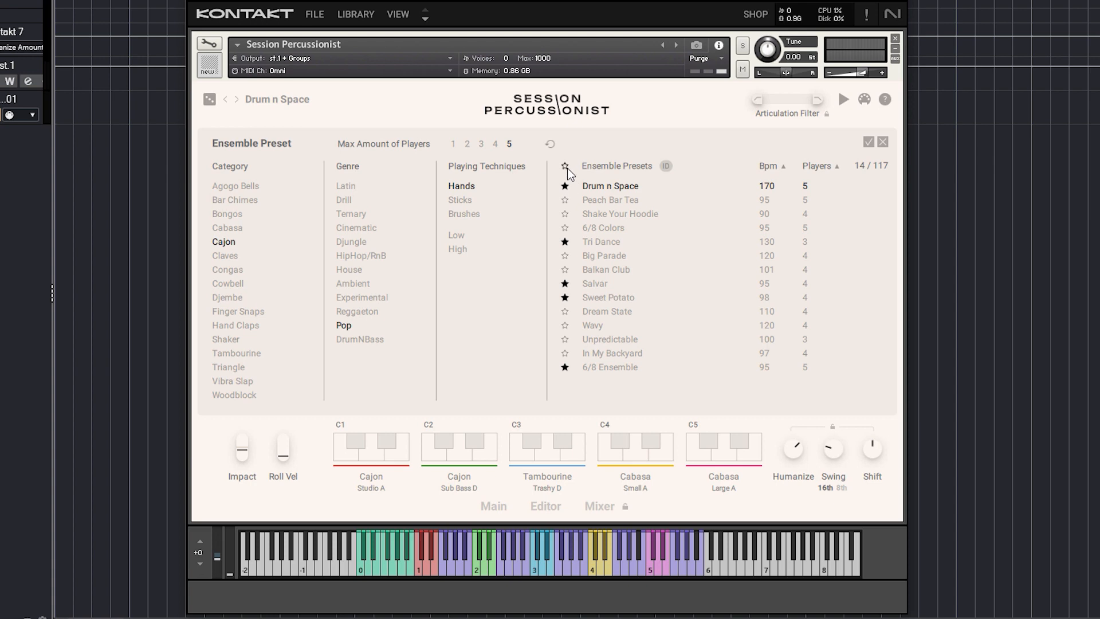
click(565, 166)
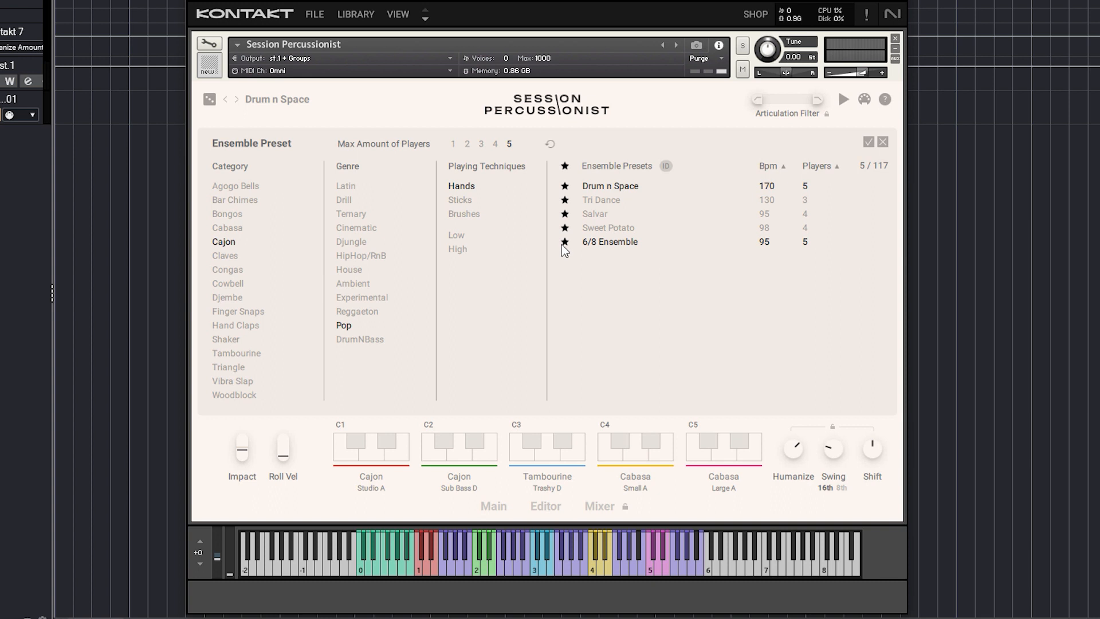
click(566, 167)
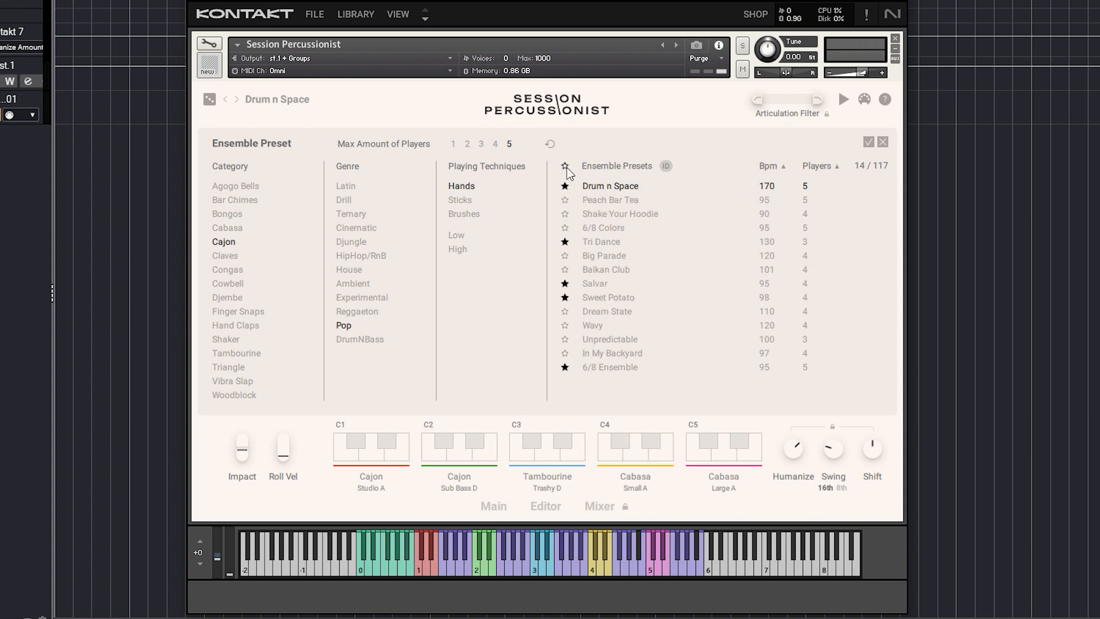
Step: Sort the ensemble presets alphabetically, return them to ID order, and sort them by ascending BPM
click(667, 167)
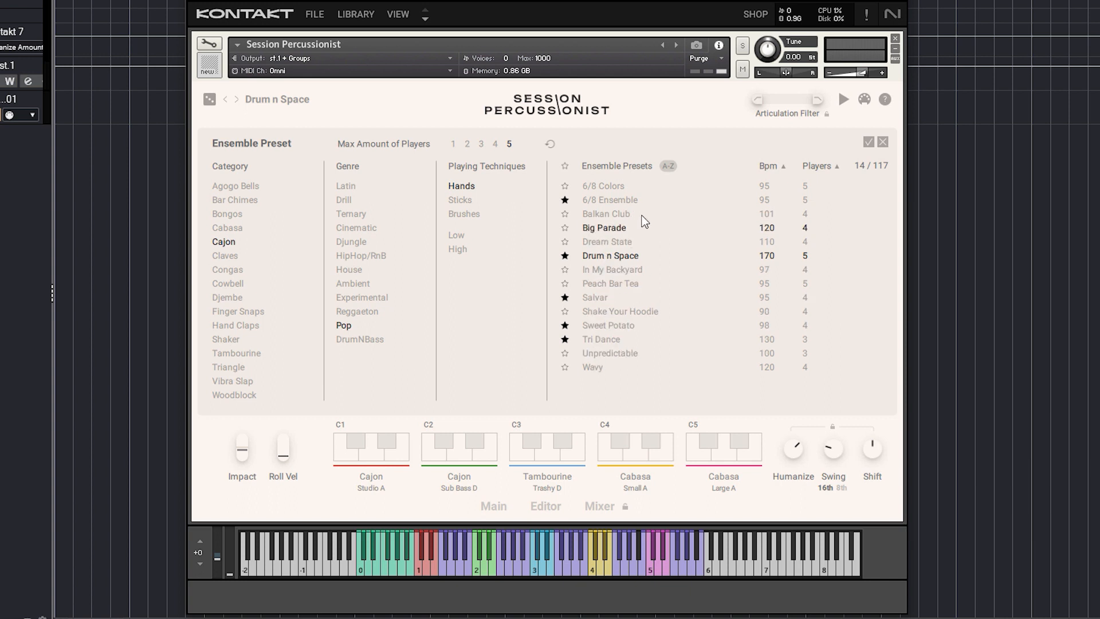
click(668, 167)
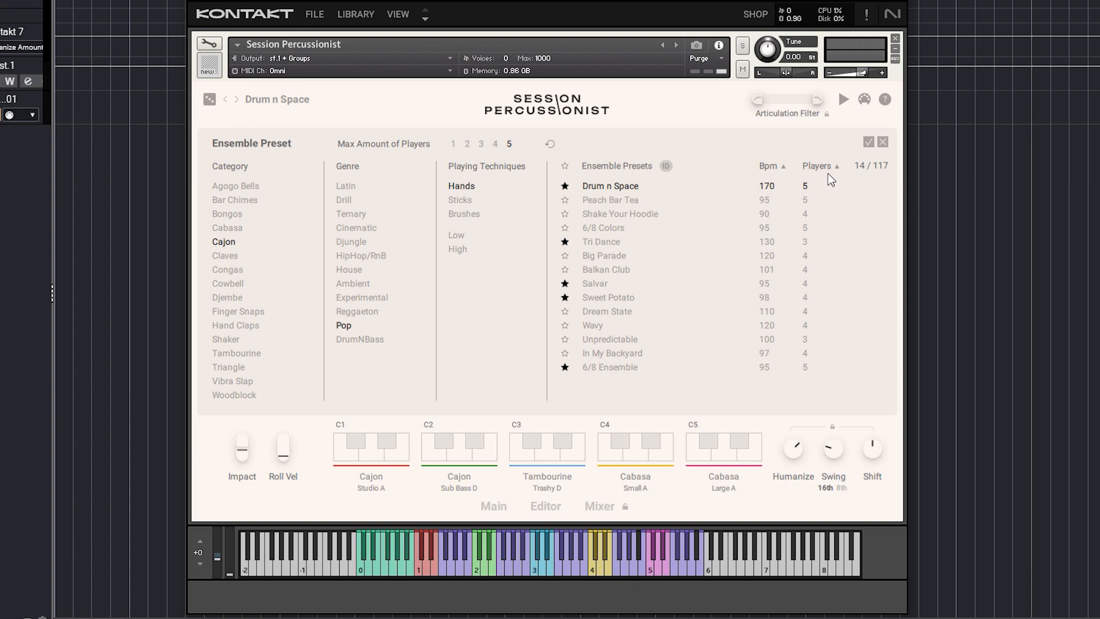
click(785, 172)
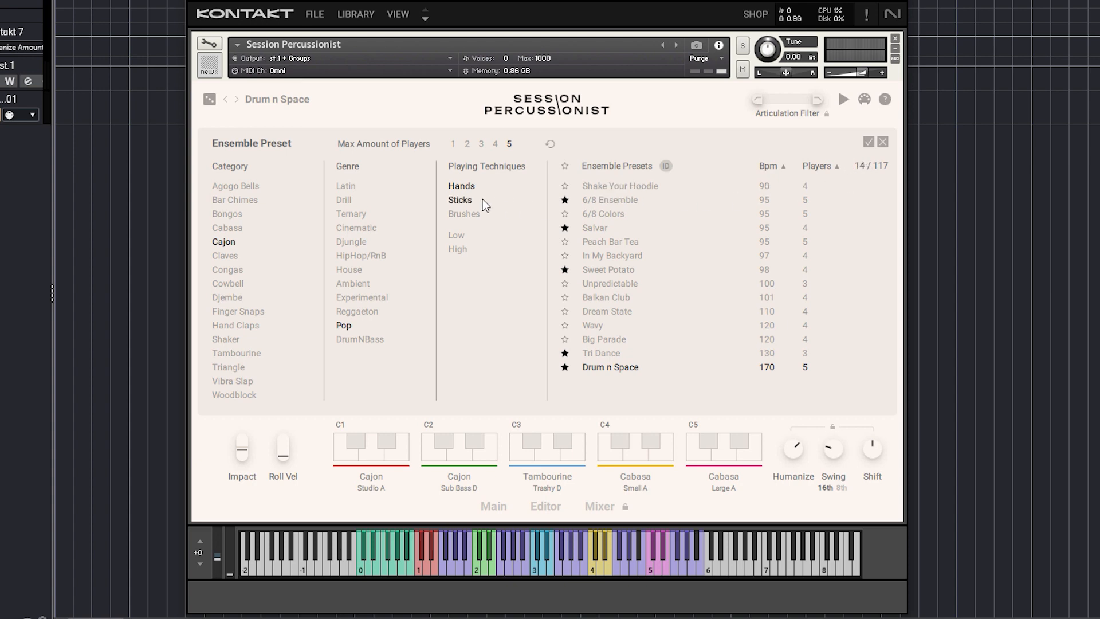
Step: Reset the browser filters and load the Big Parade ensemble preset, closing the browser
click(550, 144)
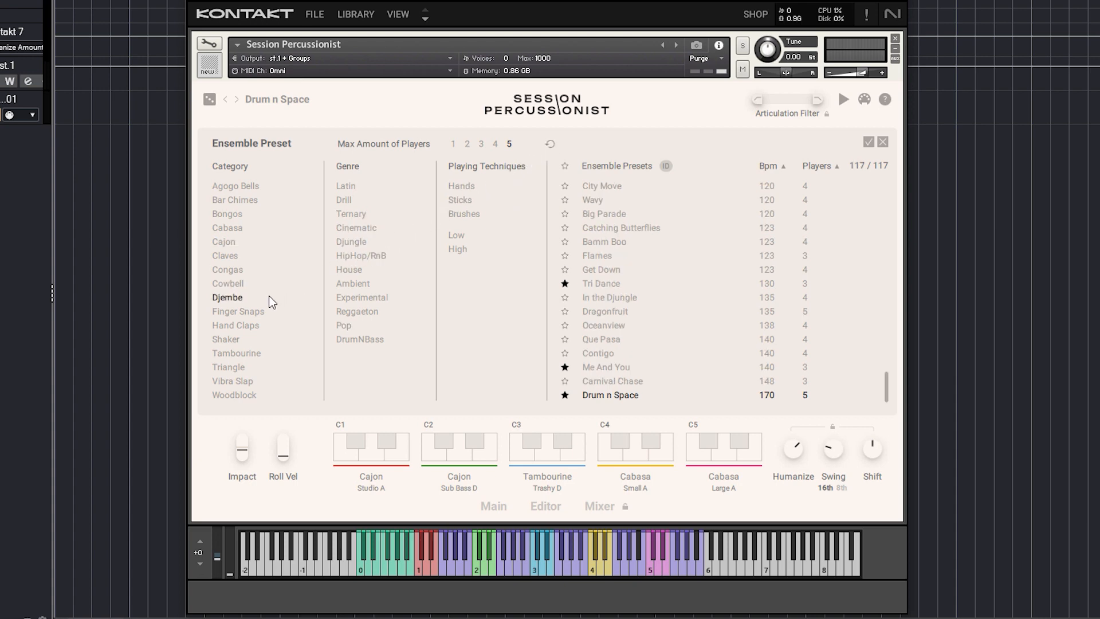
click(614, 215)
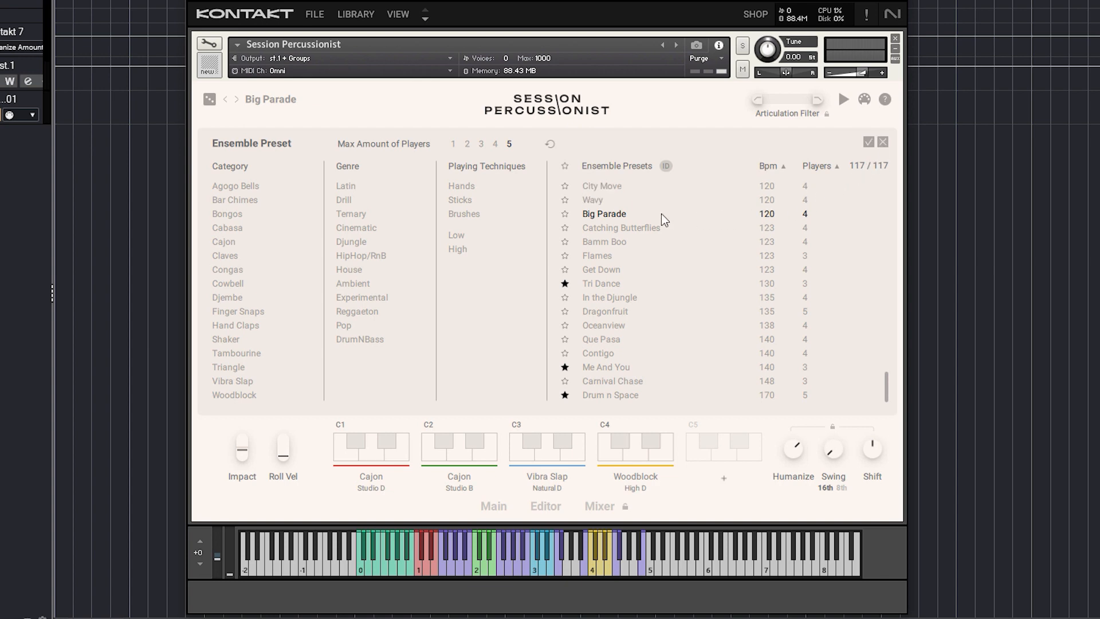
double_click(617, 213)
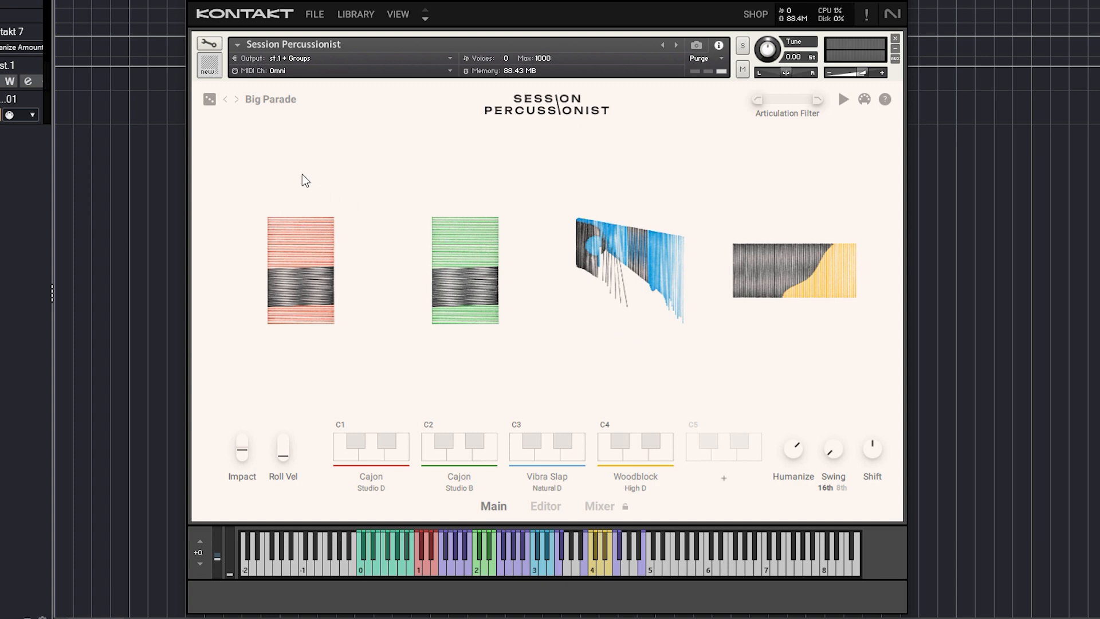
Step: Step to the previous ensemble preset and back, and load a random ensemble preset twice
click(226, 100)
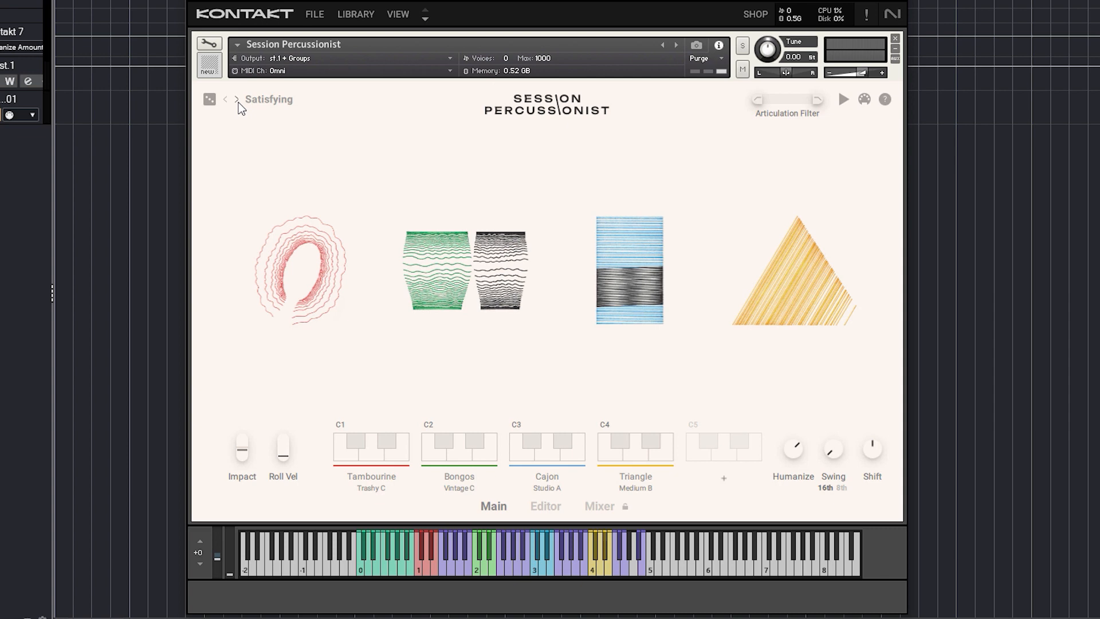
click(237, 101)
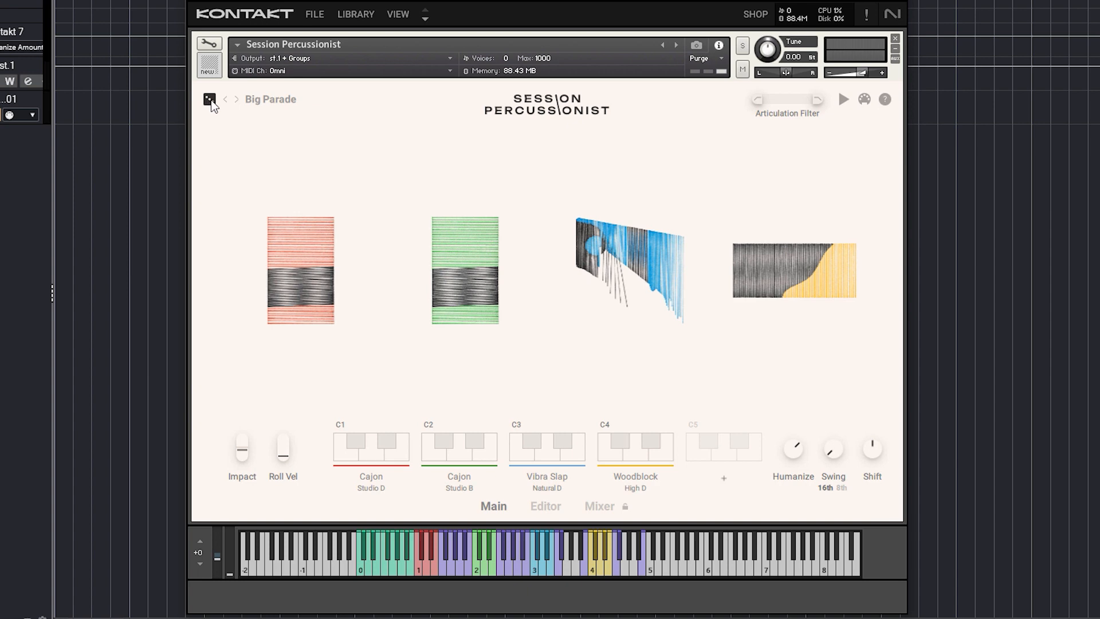
click(210, 100)
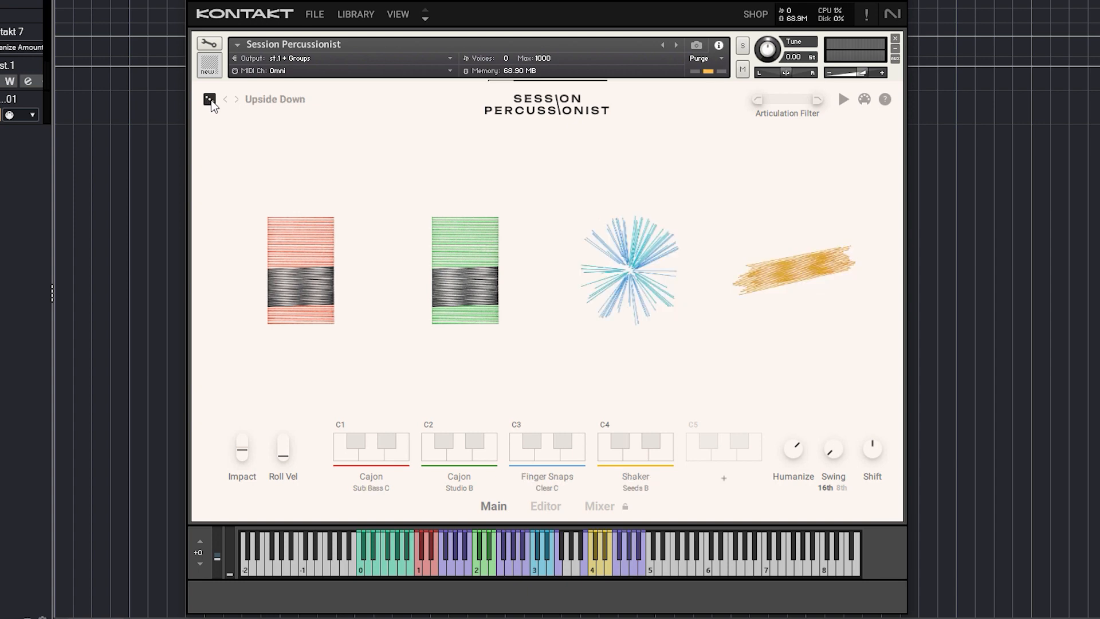
click(211, 101)
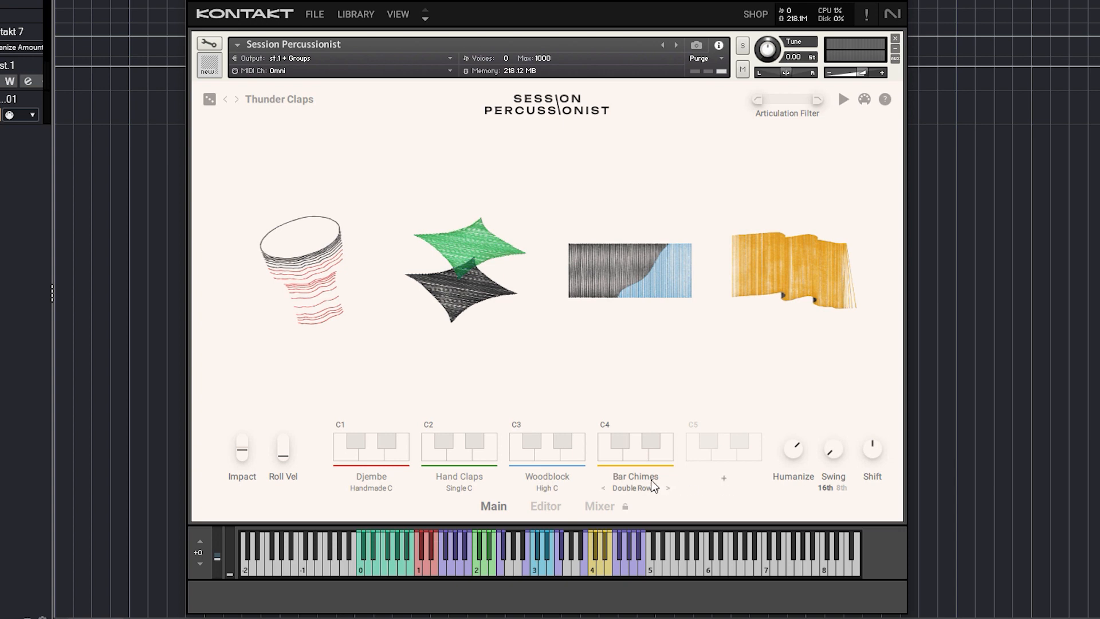
Step: Open Player 4's instrument browser from its instrument name and close it without picking another instrument
mouse_move(632, 483)
click(641, 477)
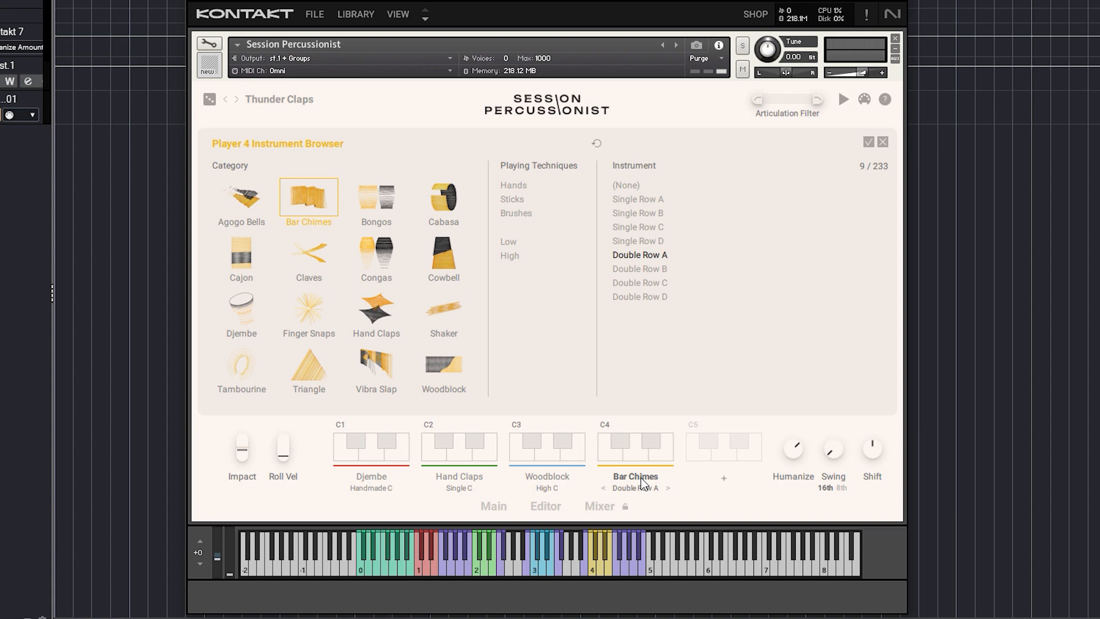
click(883, 142)
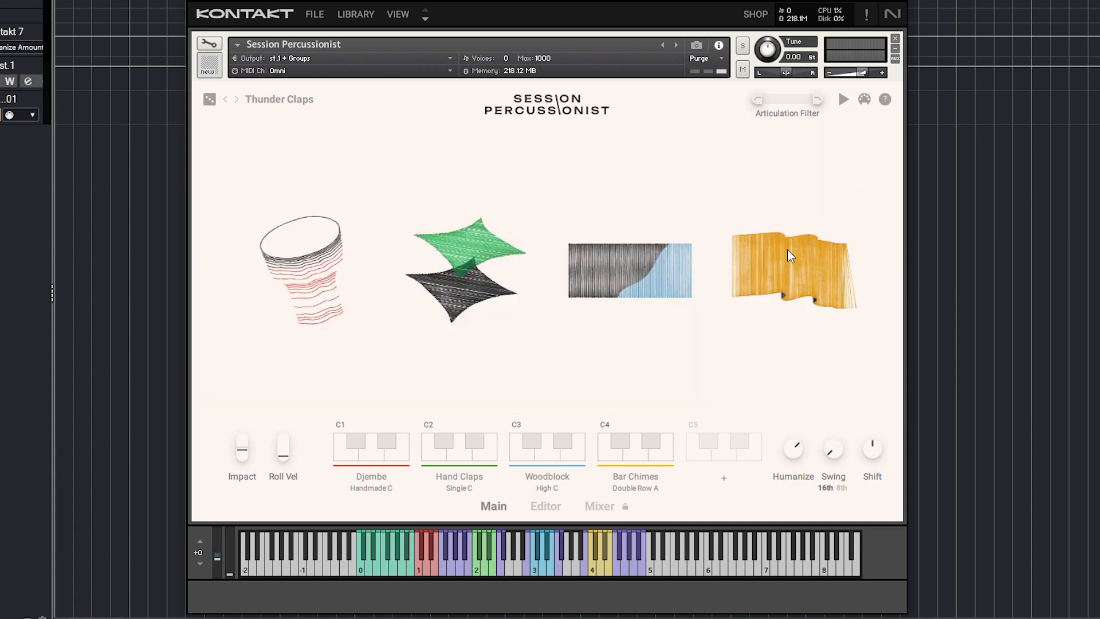
Step: In Player 4's instrument browser, try the Bar Chimes Single Row A and the Bongos Modern A through Modern D
click(796, 270)
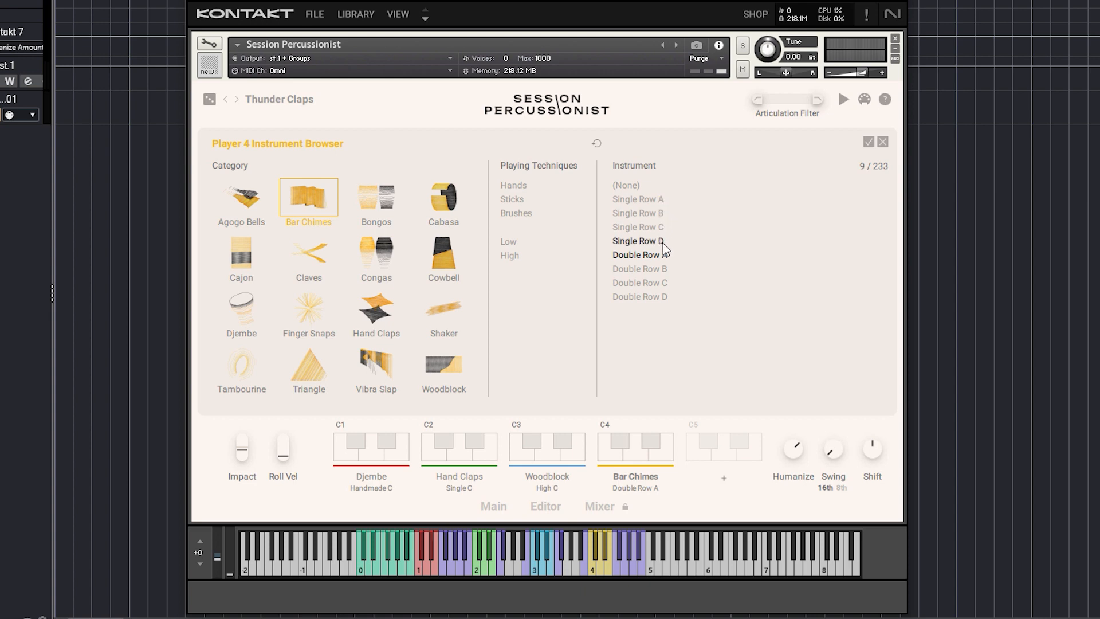
click(642, 201)
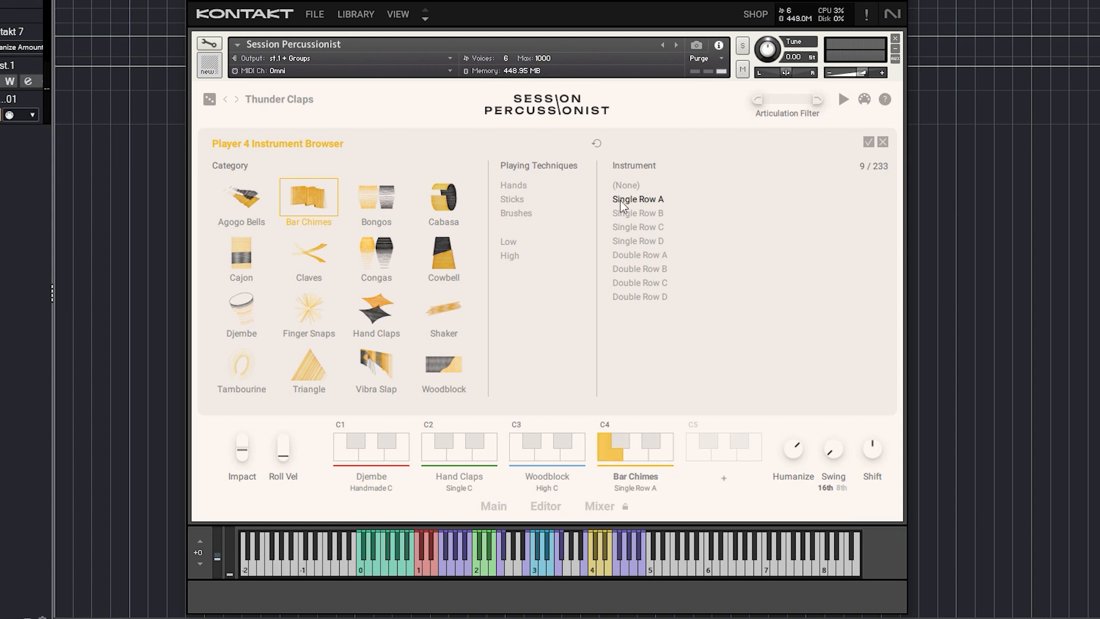
click(390, 199)
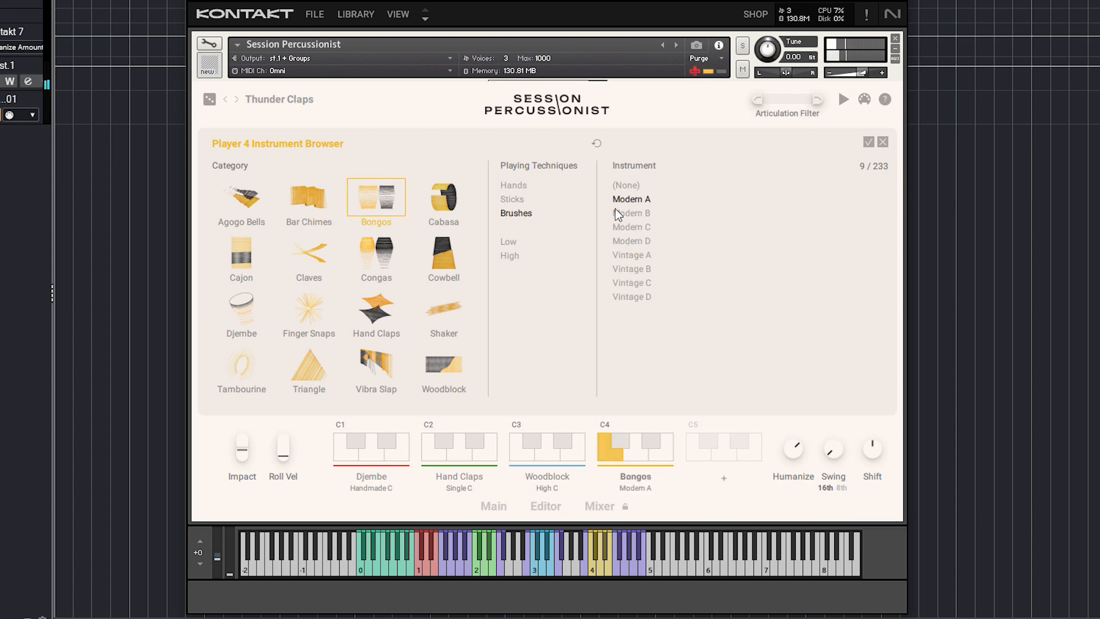
click(636, 214)
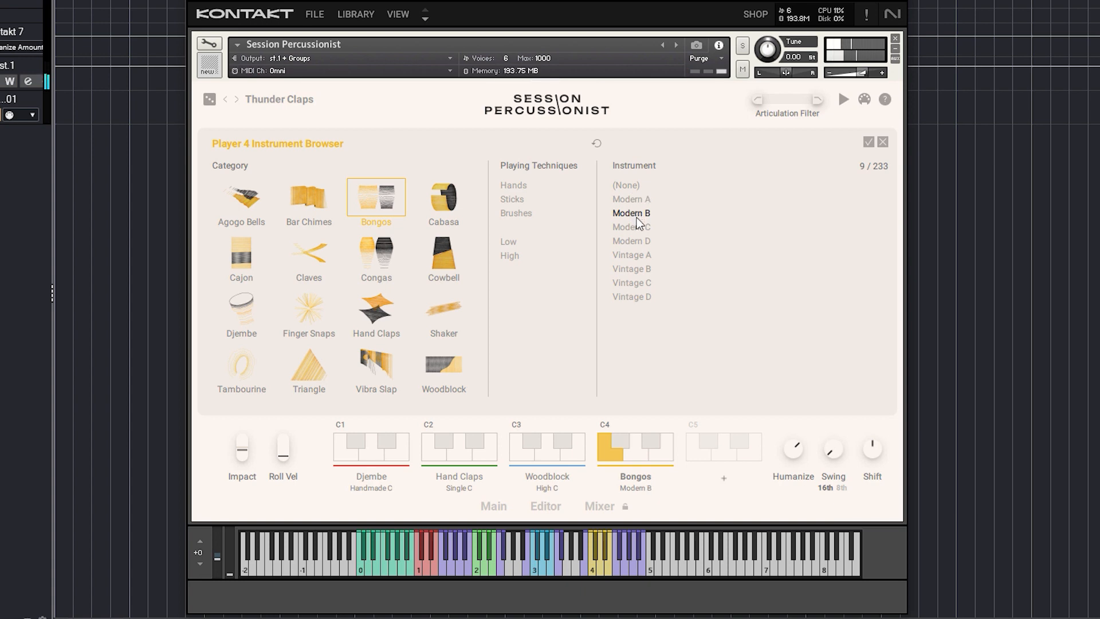
click(637, 228)
click(635, 240)
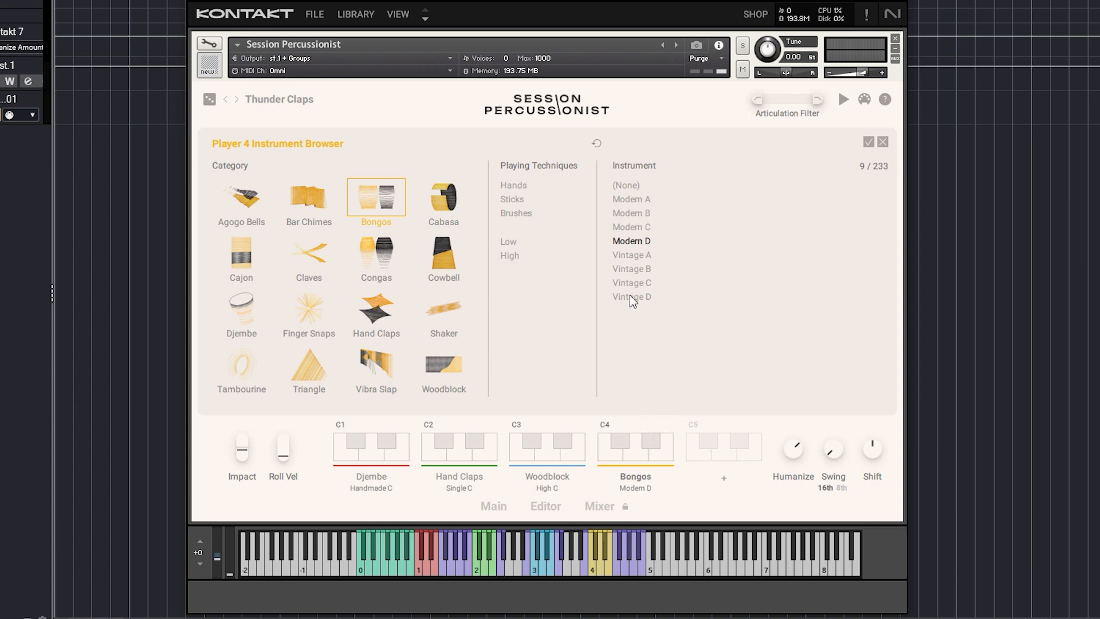
Step: Clear Player 4's instrument with (None), reassign Bongos Modern A, and cancel the instrument browser
click(637, 188)
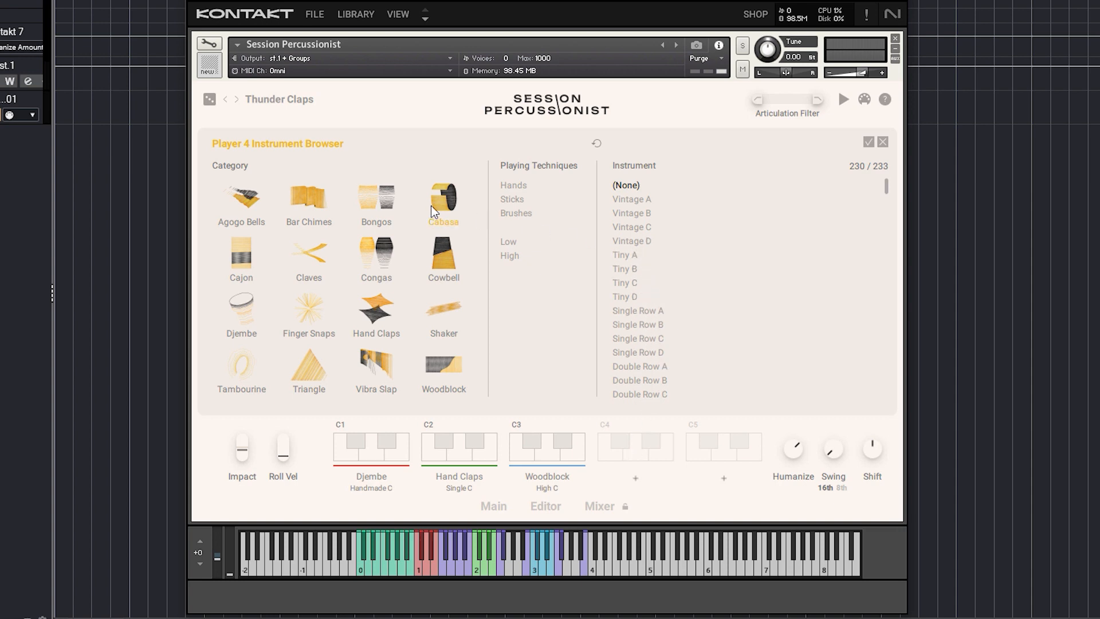
click(380, 198)
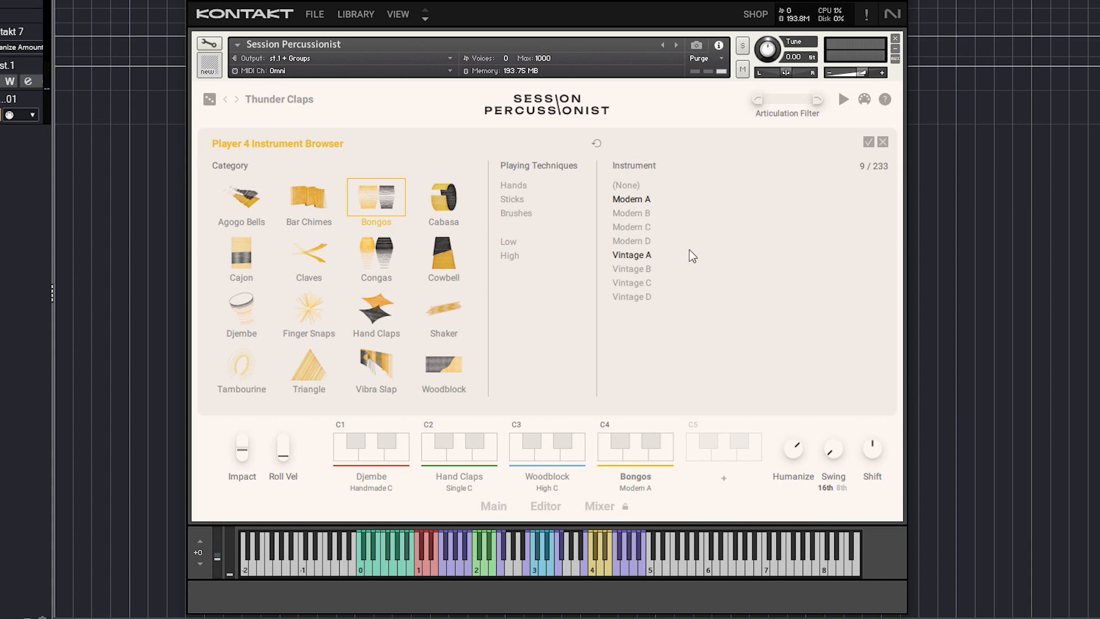
click(646, 202)
click(885, 144)
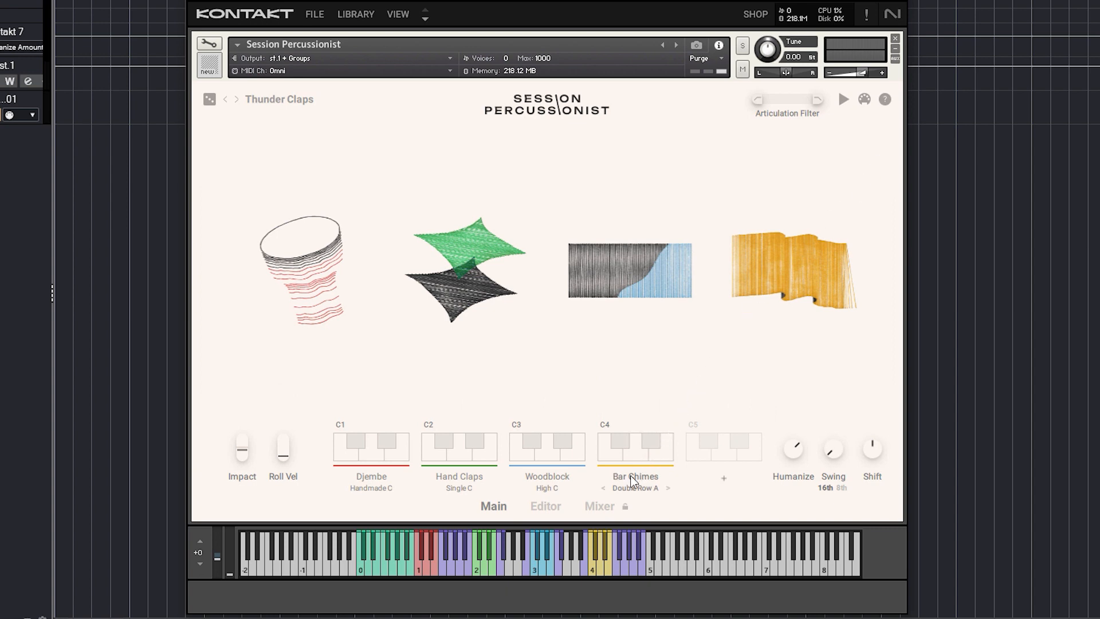
Step: Examine the player slots' instrument steppers and audition the roll keys on the on-screen keyboard
mouse_move(651, 481)
mouse_move(562, 480)
mouse_move(481, 477)
click(491, 488)
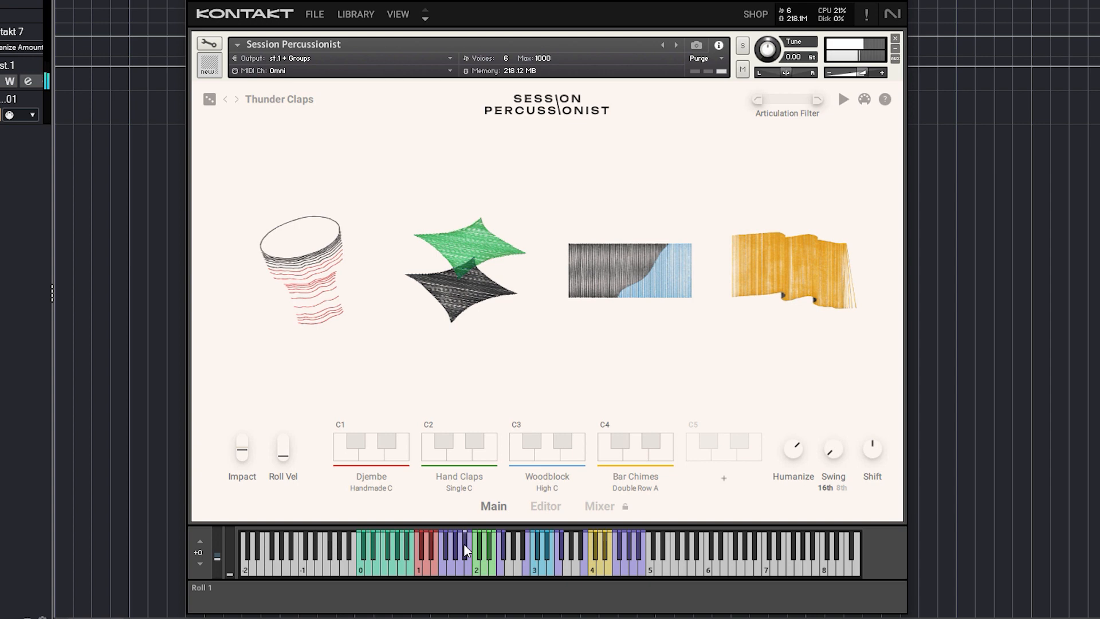
click(407, 553)
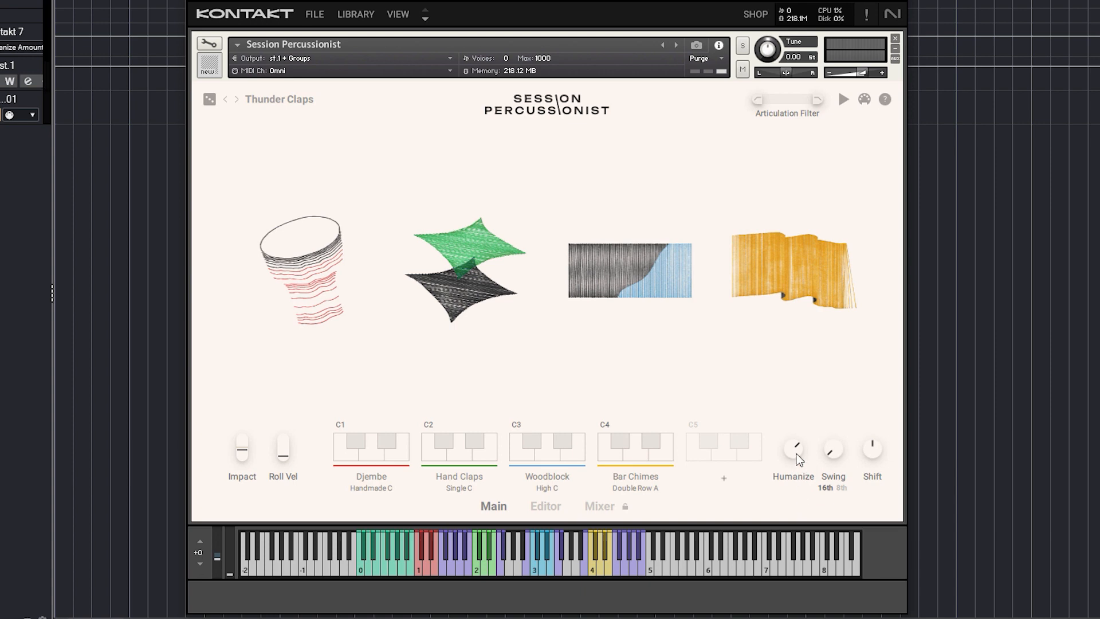
Step: Try the Humanize amount at 143%, 13% and 0%, and return it to its original setting
mouse_move(799, 459)
drag(799, 459, 802, 434)
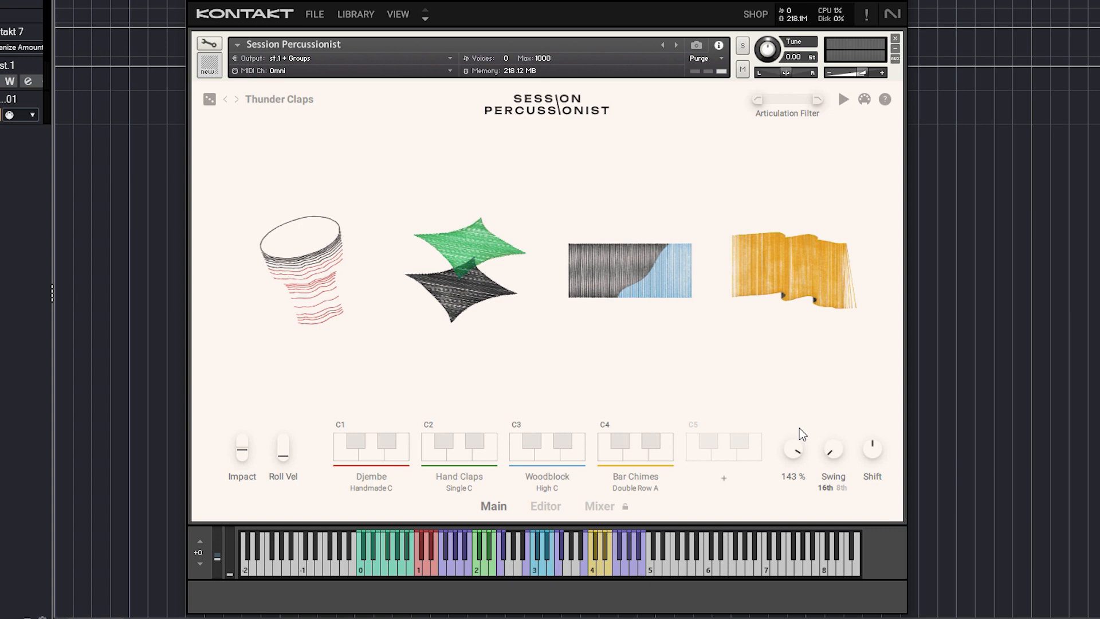
drag(800, 429, 795, 506)
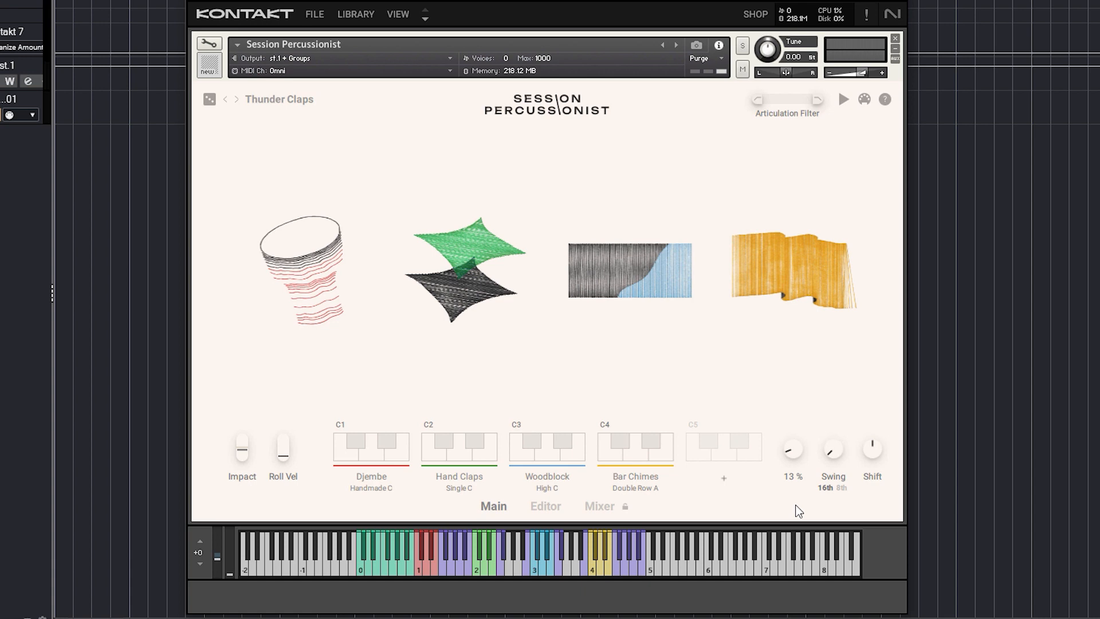
drag(799, 511, 800, 523)
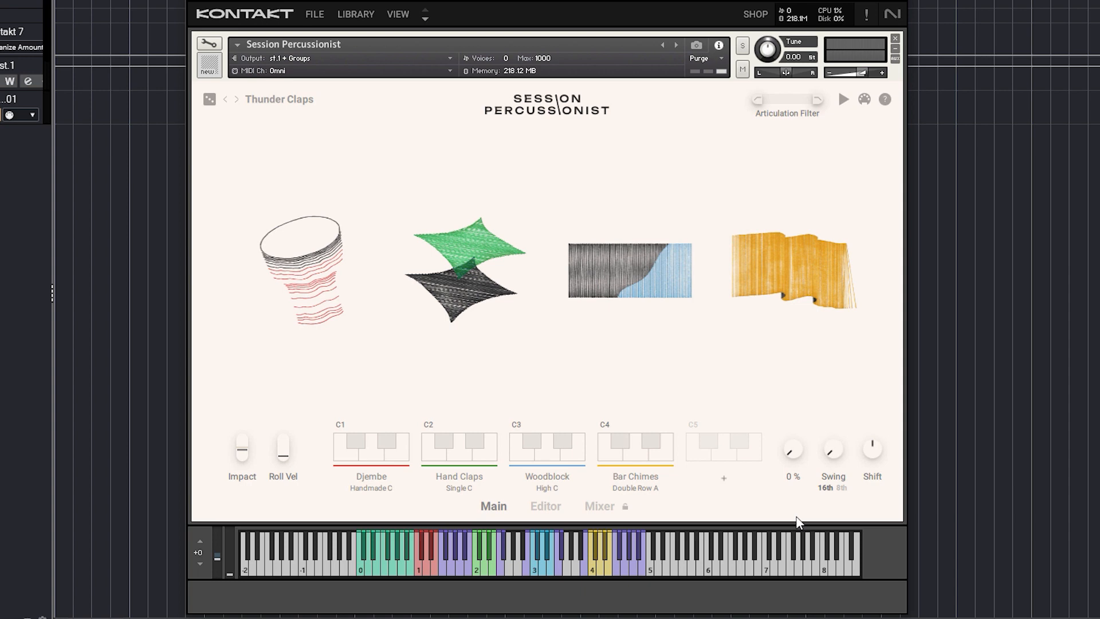
drag(799, 522, 807, 452)
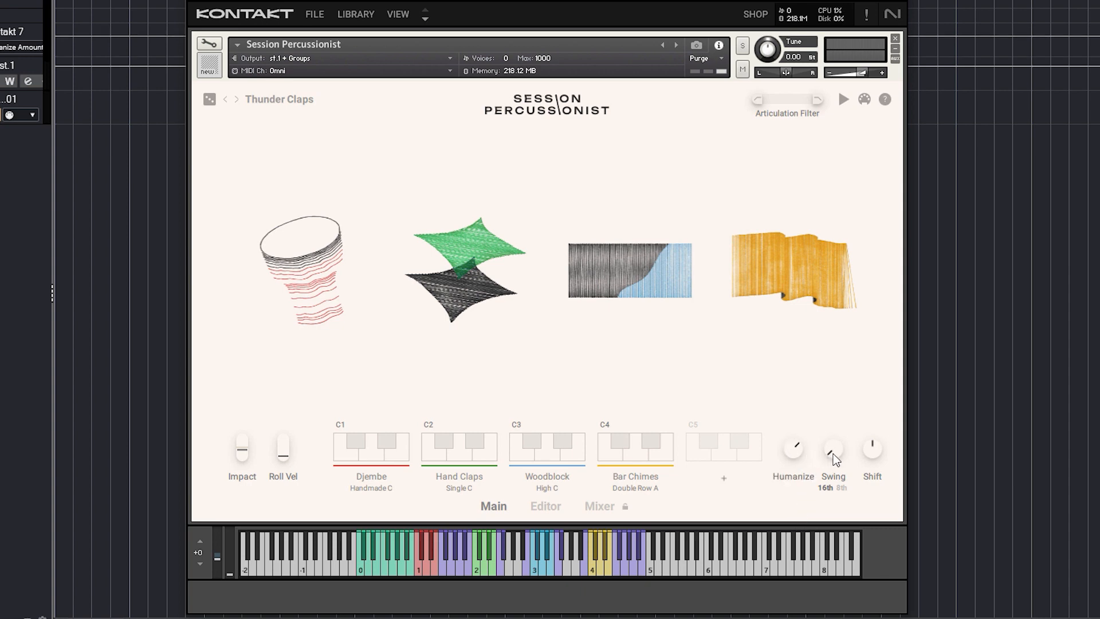
Step: Raise the Swing amount and reset it to its default, and switch the swing grid to 8th
click(833, 454)
drag(834, 442, 836, 397)
double_click(832, 454)
click(842, 488)
Step: Try lowering and raising the Shift amount, and reset both Shift and Swing to their defaults
drag(873, 452, 877, 485)
drag(881, 485, 879, 459)
ctrl+click(877, 457)
ctrl+click(837, 455)
Step: Try the Articulation Filter's lower and upper limits while playing the ensemble, and stop playback with the full range restored
drag(758, 102, 834, 108)
click(843, 100)
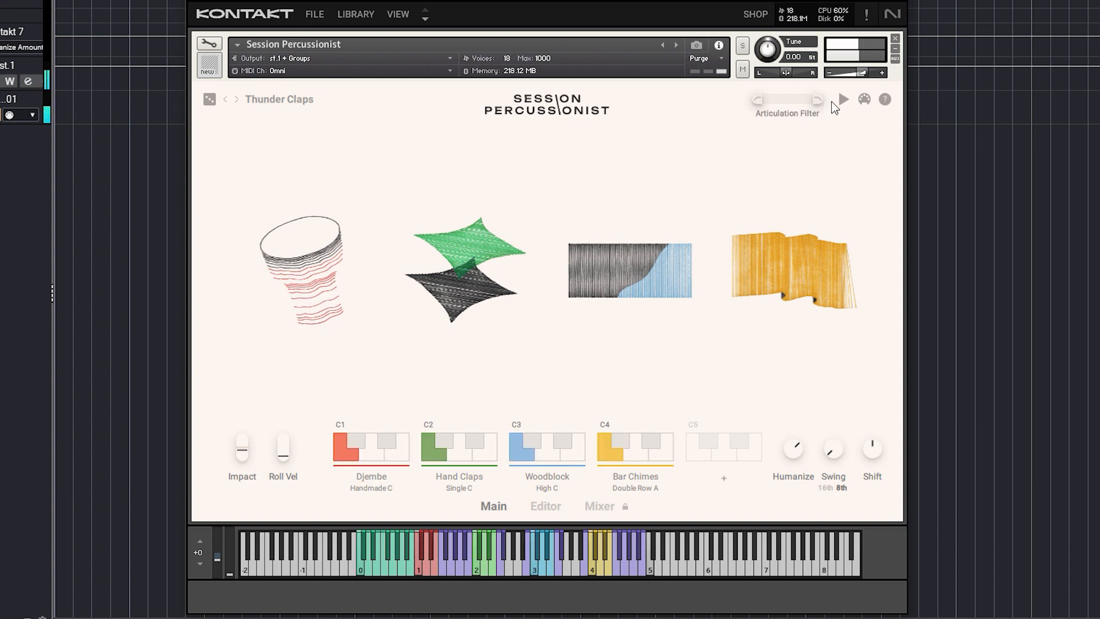
mouse_move(760, 101)
mouse_move(760, 100)
mouse_down()
mouse_move(783, 104)
mouse_move(758, 108)
mouse_up()
mouse_move(818, 102)
mouse_down()
mouse_move(786, 105)
mouse_move(820, 101)
mouse_up()
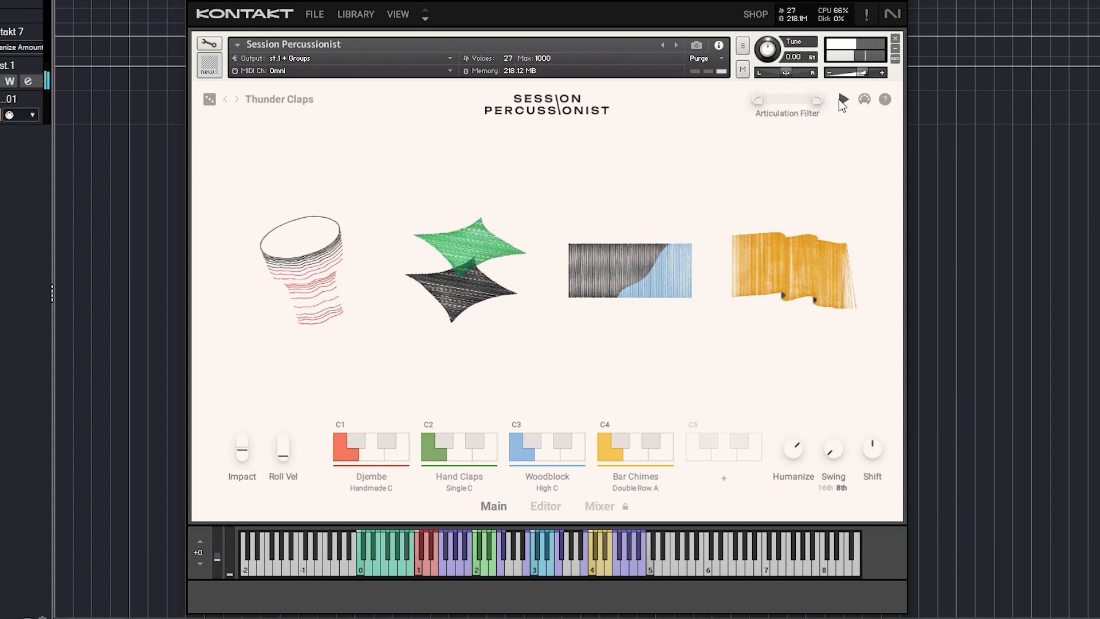
click(843, 101)
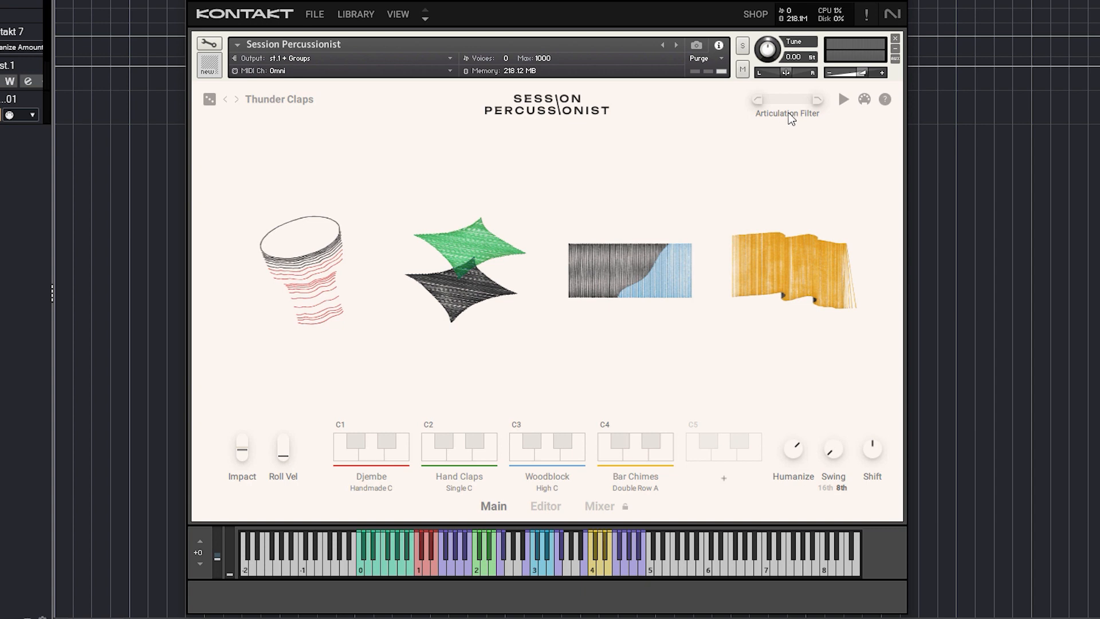
Step: Raise the Articulation Filter's lower limit slightly, examine the filter's lock in the ensemble preset browser, and cancel the browser
drag(759, 100, 771, 103)
drag(773, 104, 770, 106)
click(297, 101)
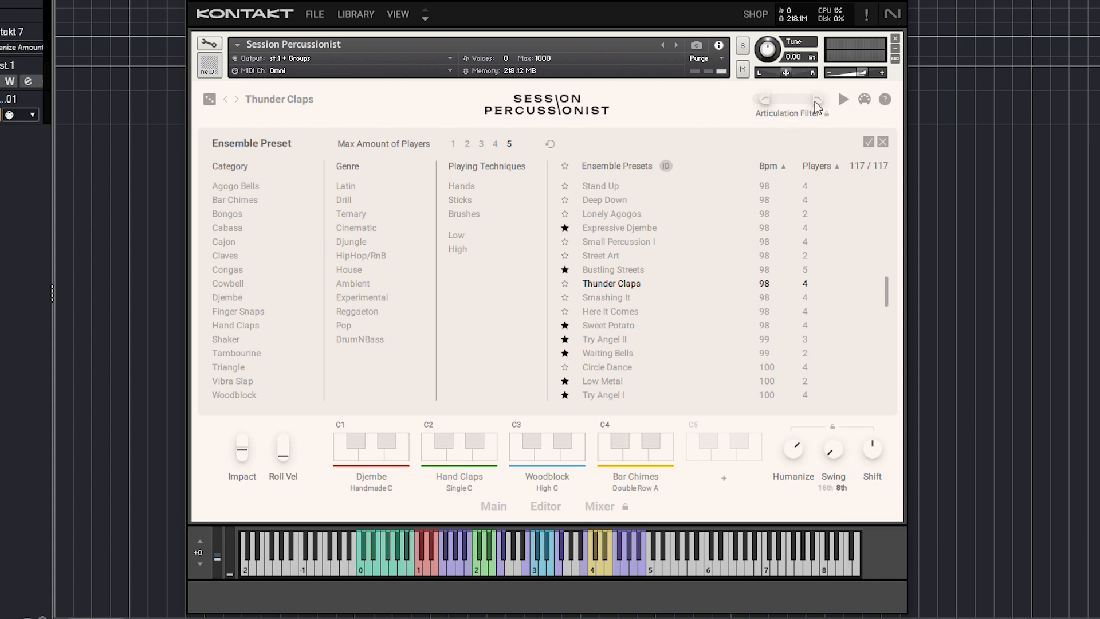
mouse_move(809, 101)
click(882, 142)
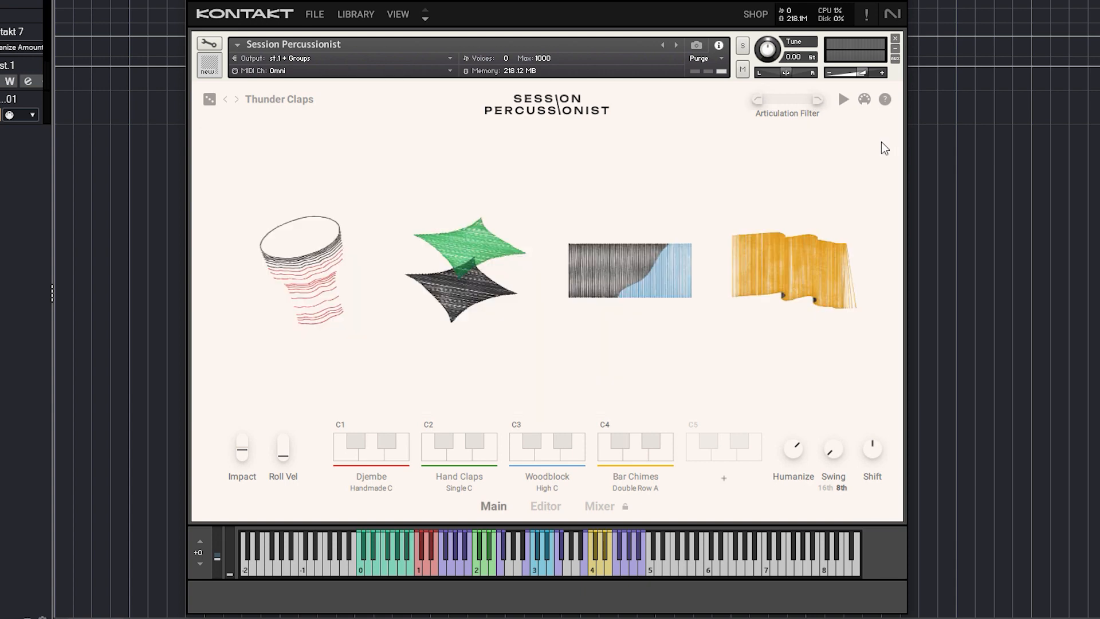
Step: Play the ensemble, open the Hand Claps D2 pattern in the editor while it runs, and stop playback
click(843, 103)
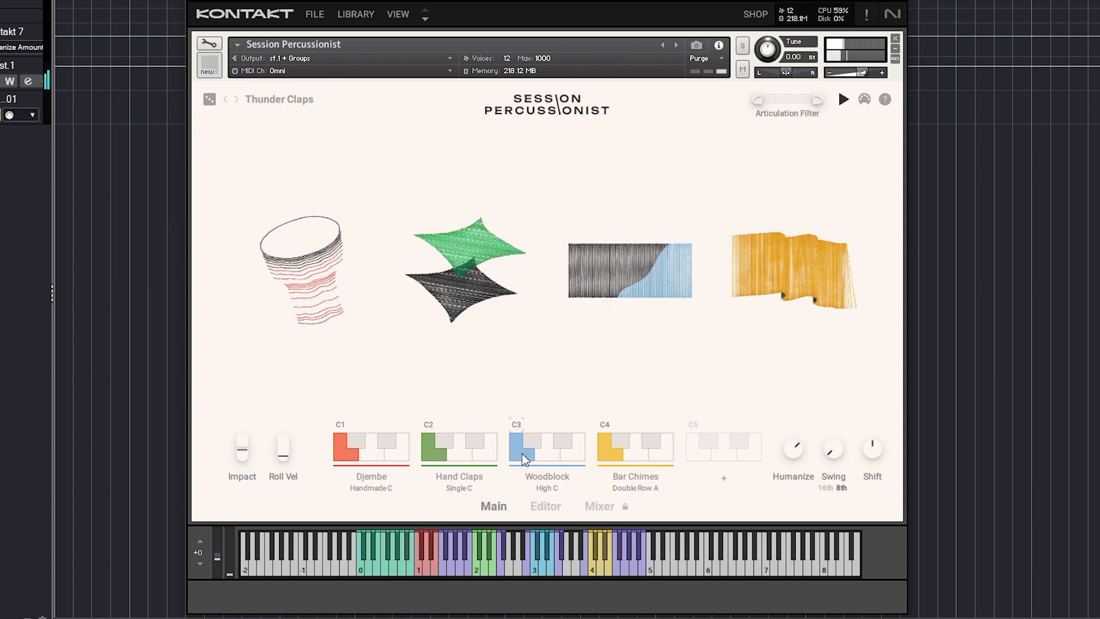
click(463, 461)
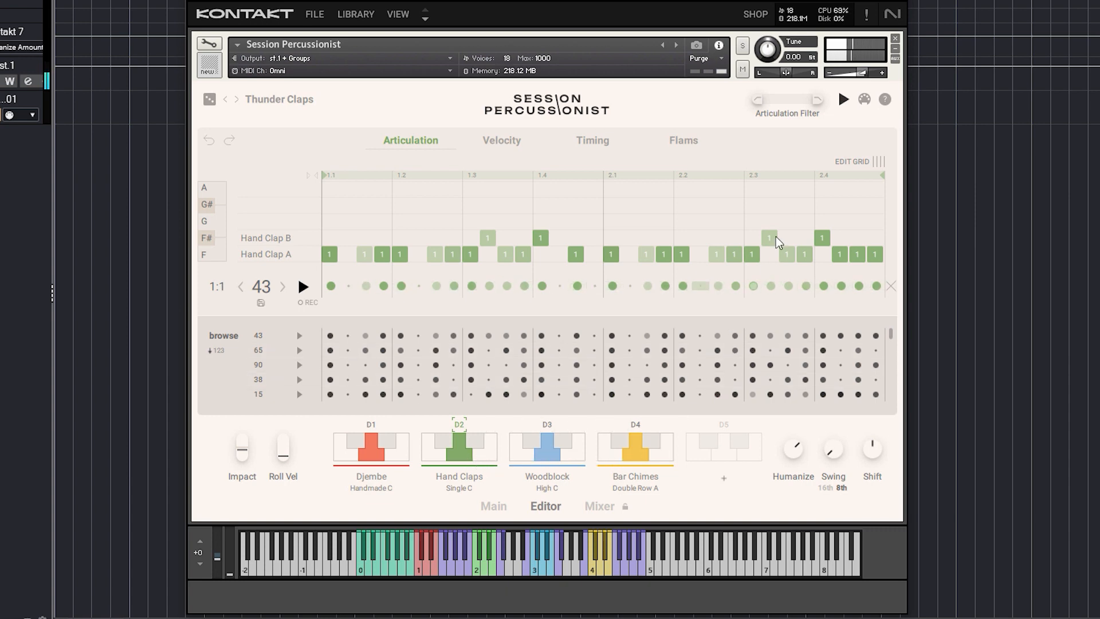
click(846, 102)
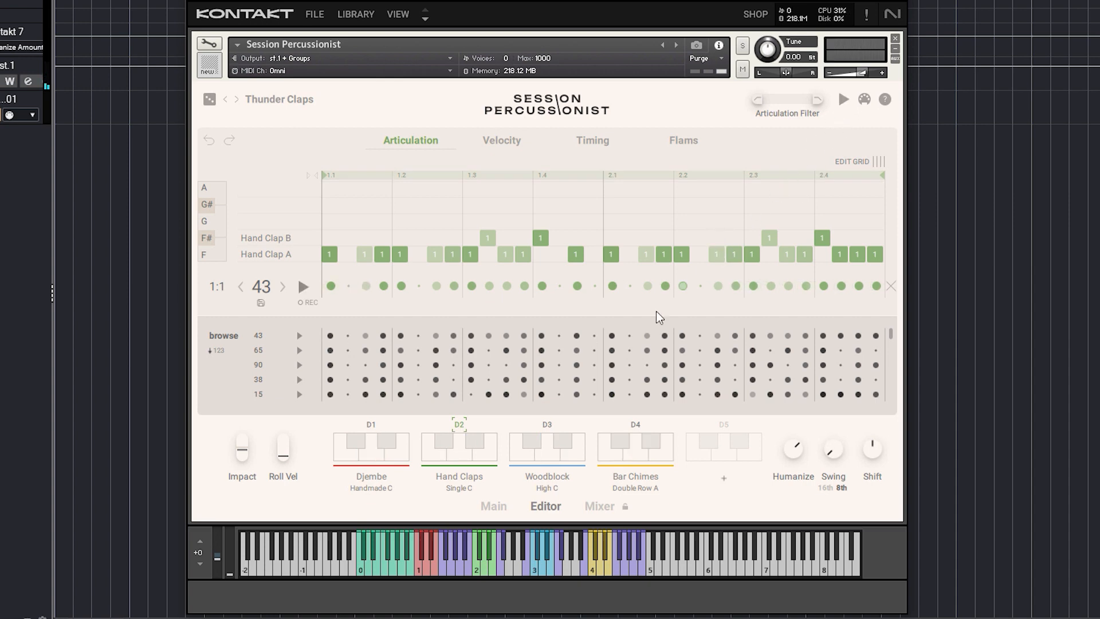
Step: View the Woodblock D3 and Hand Claps E2 patterns, and audition patterns C1, D1 and D2 from the on-screen keyboard
click(551, 454)
click(500, 453)
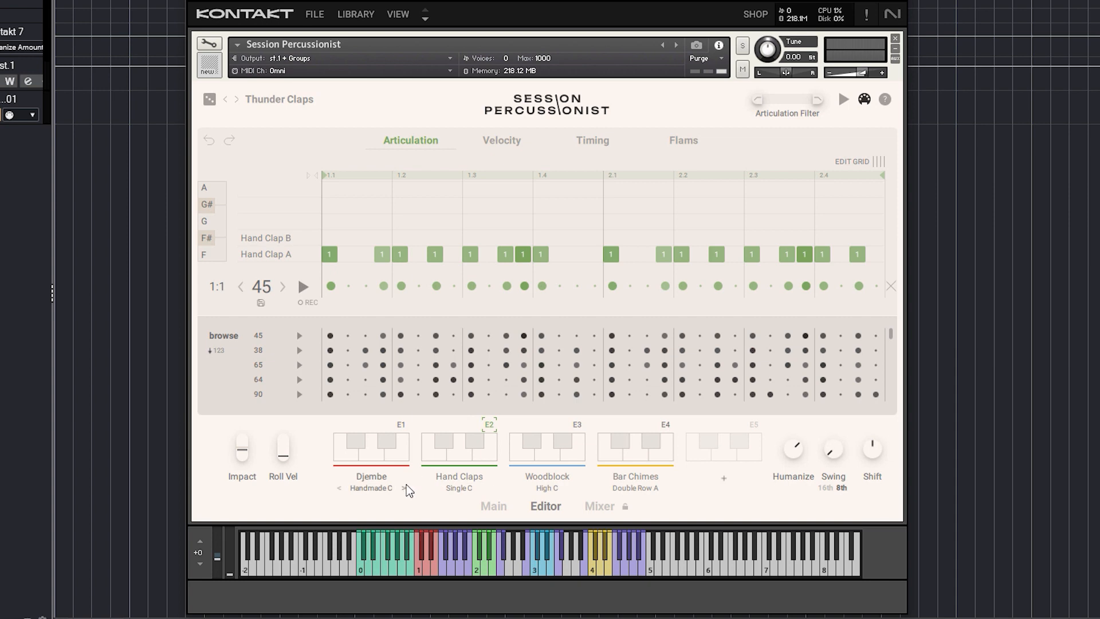
click(421, 569)
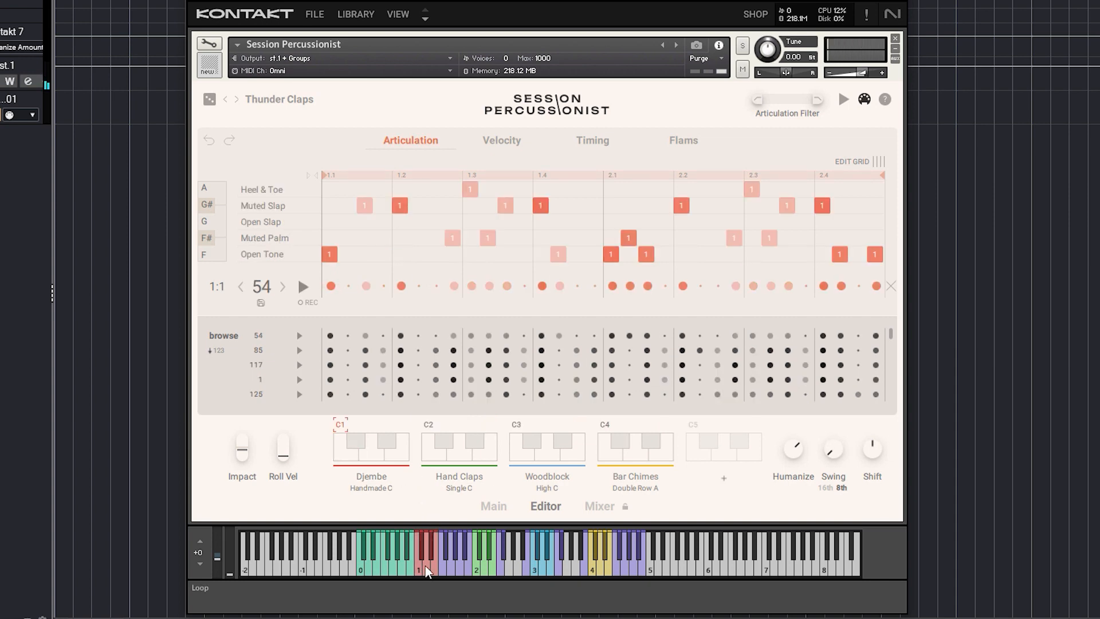
click(428, 569)
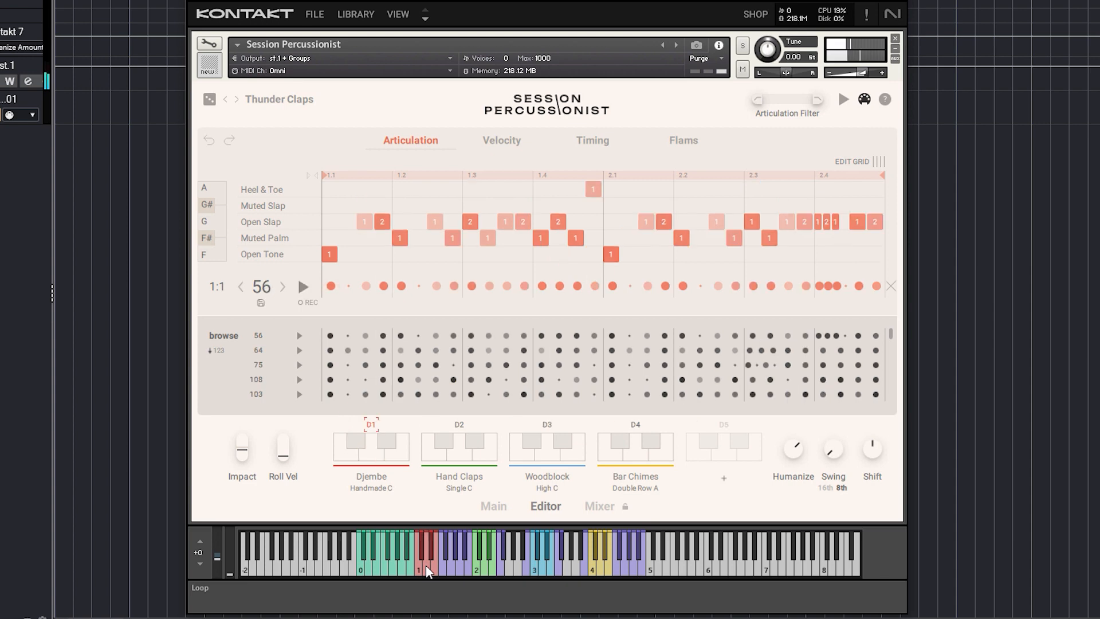
click(485, 571)
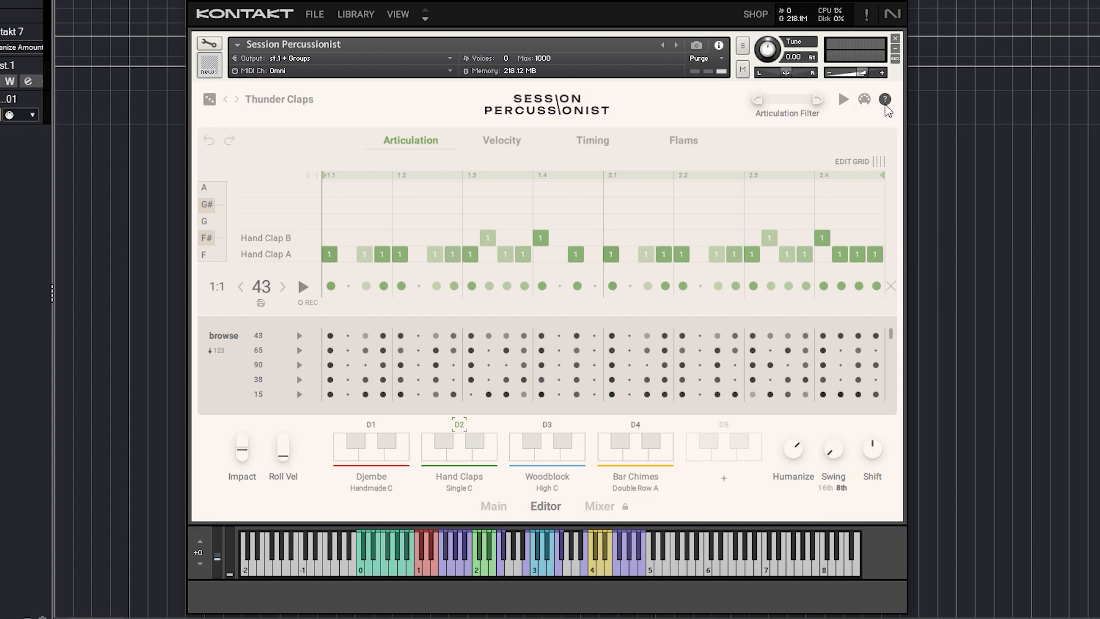
Step: Open the help page explaining the key layout and playing methods, and close it
click(885, 101)
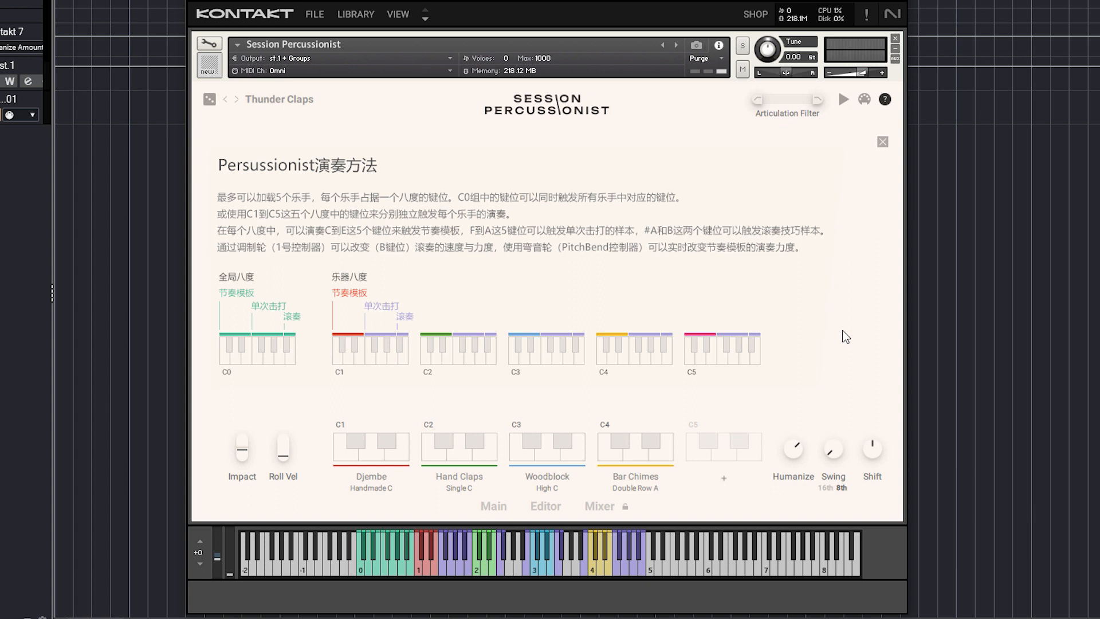
click(887, 102)
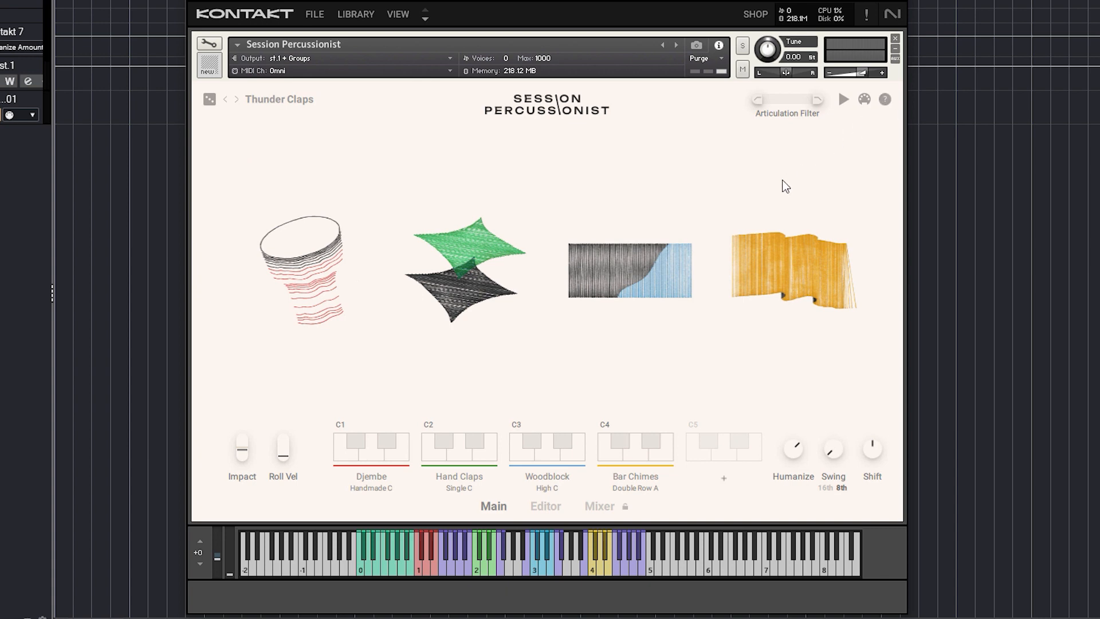